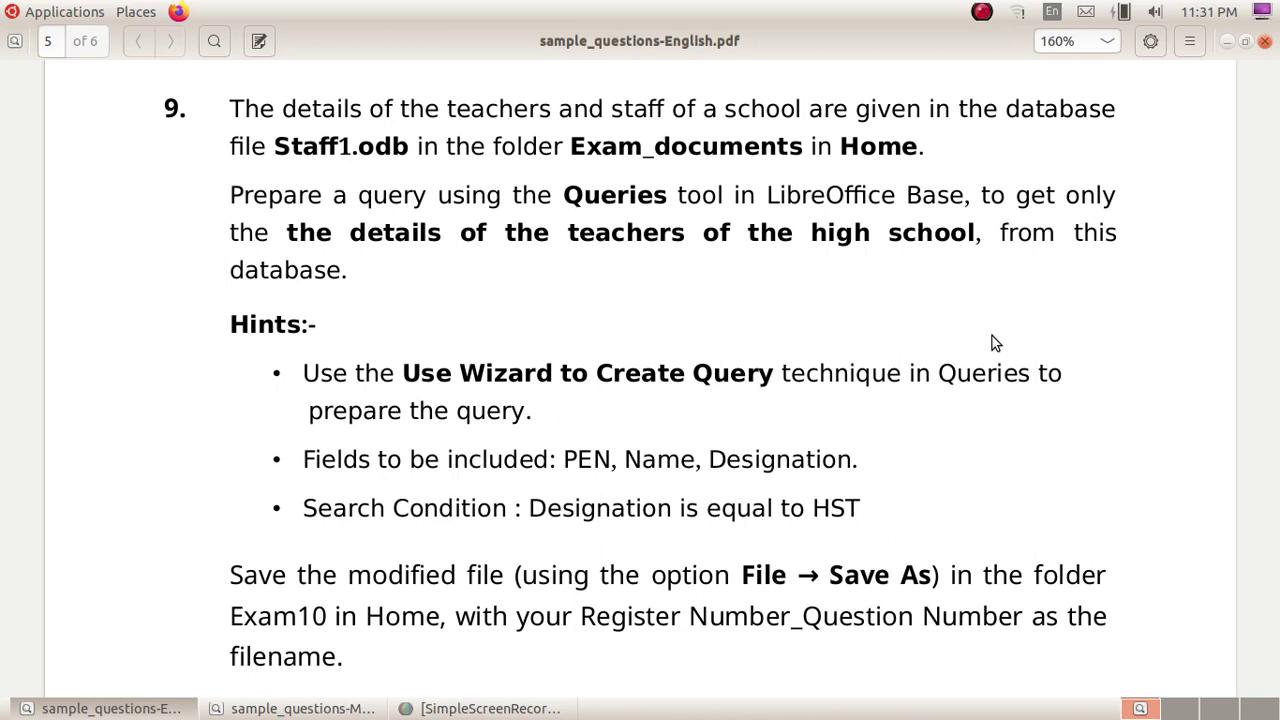
# Read question 9 in the Malayalam question paper and minimize both question papers
pyautogui.click(300, 708)
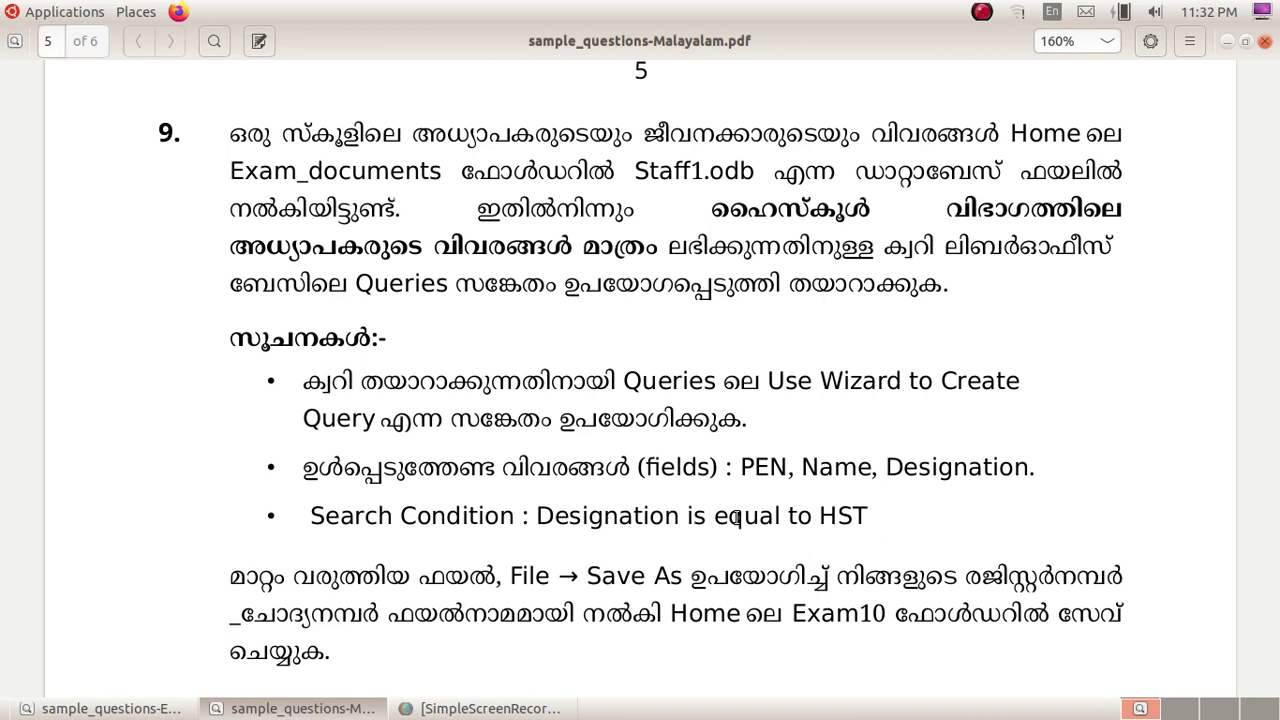
pyautogui.click(1228, 42)
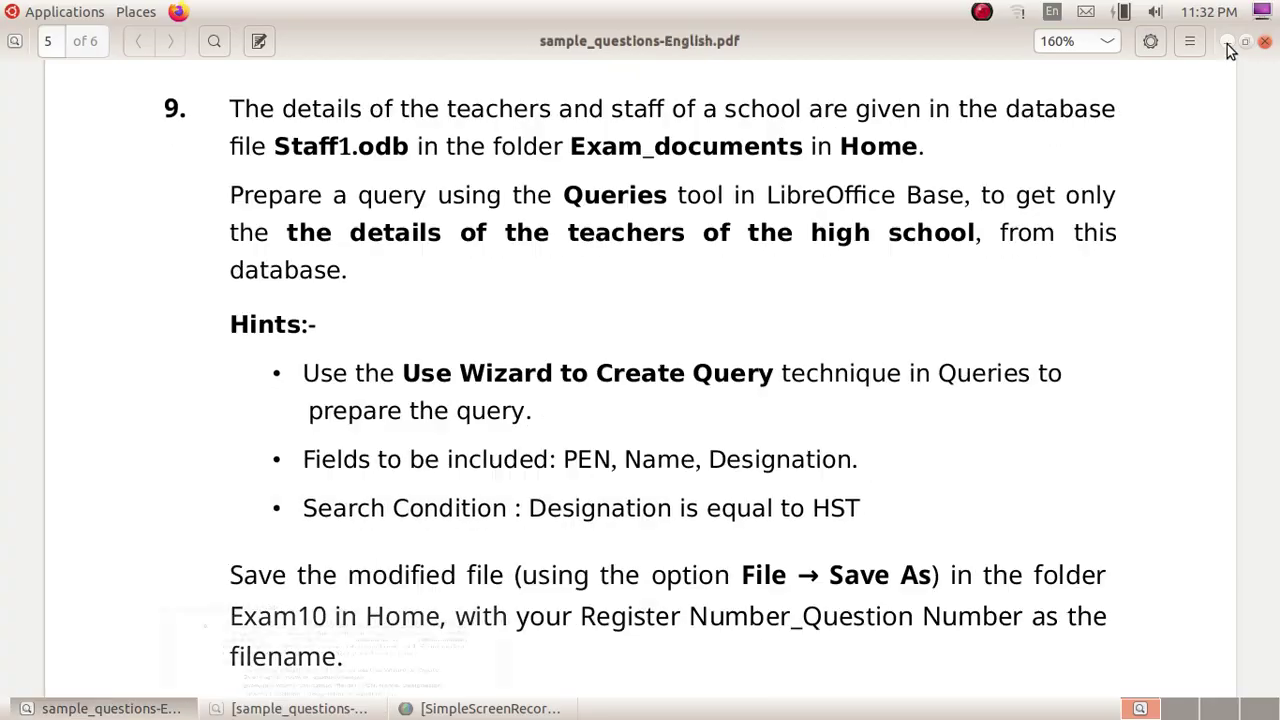
pyautogui.click(1228, 42)
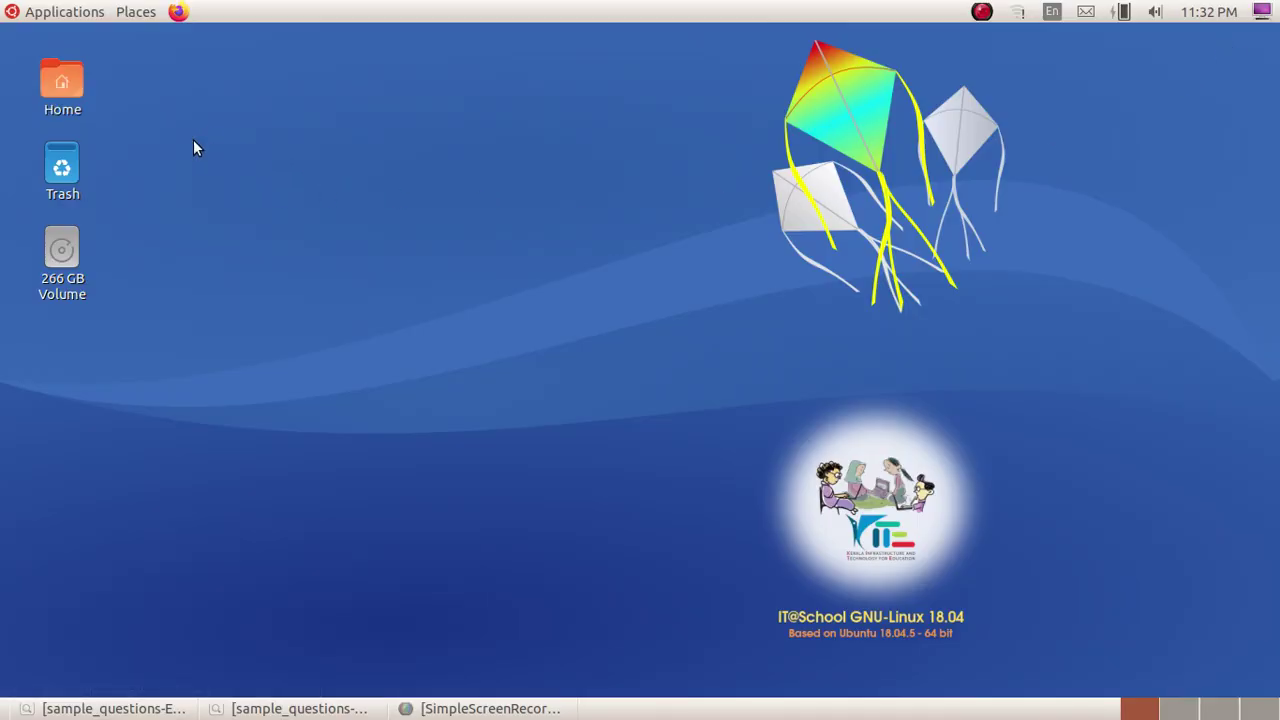
# Open Staff1.odb from the Exam_documents folder in Home with LibreOffice Base
pyautogui.doubleClick(74, 86)
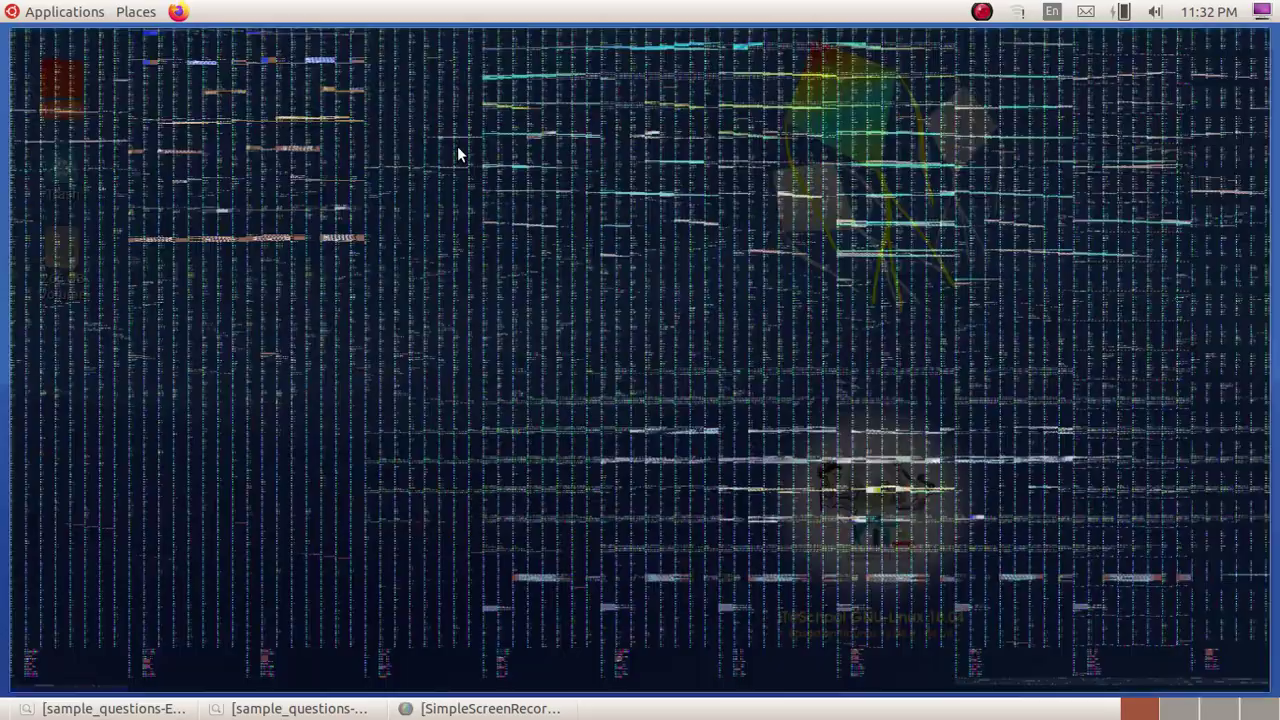
pyautogui.doubleClick(1010, 100)
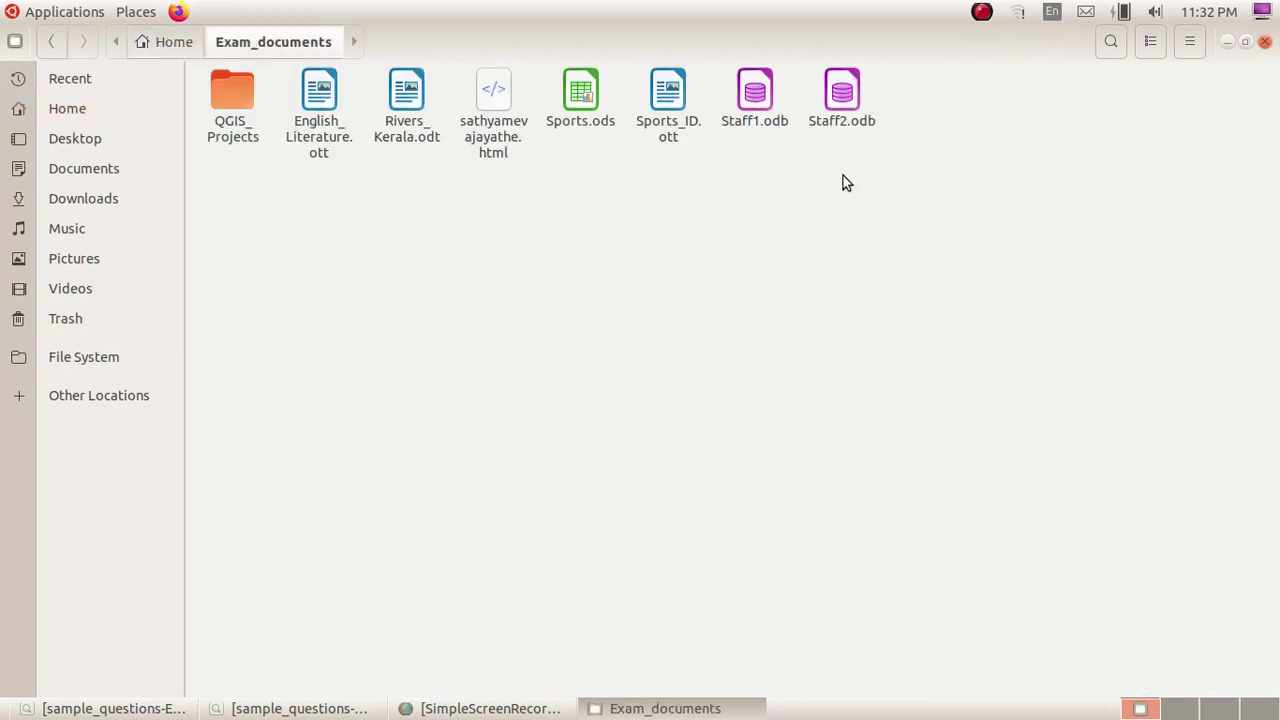
pyautogui.click(752, 100)
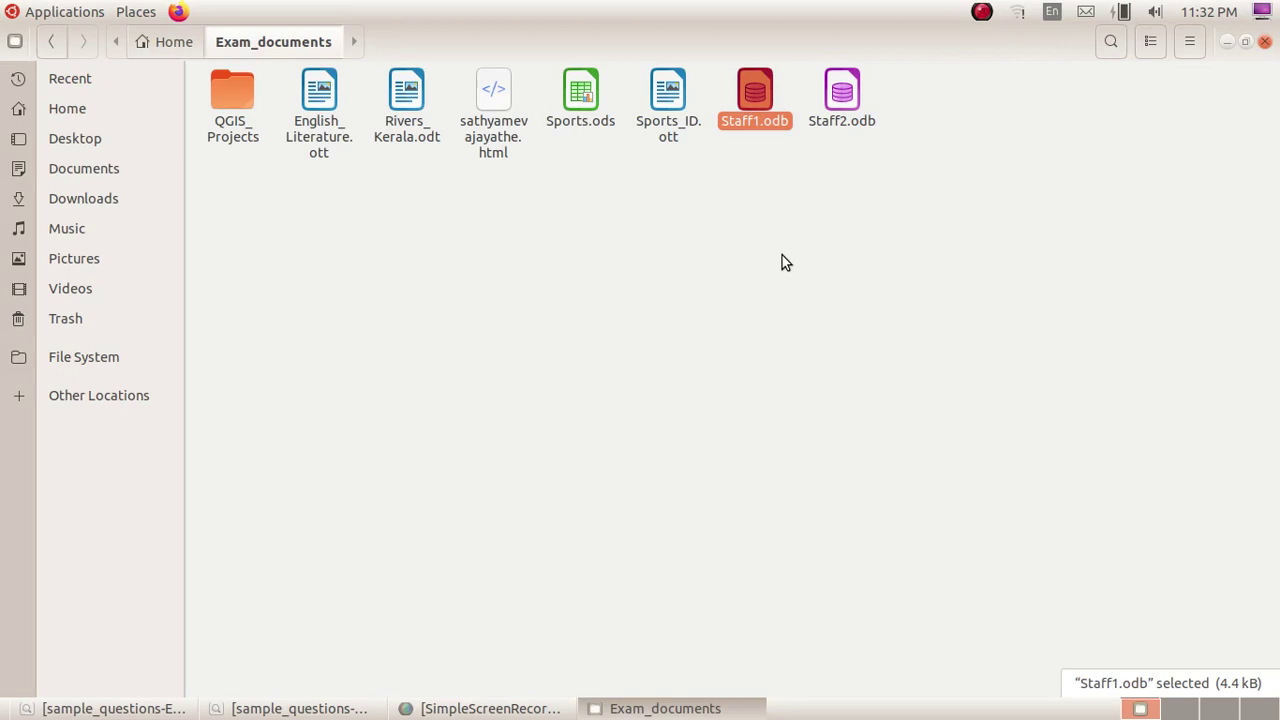
pyautogui.rightClick(755, 93)
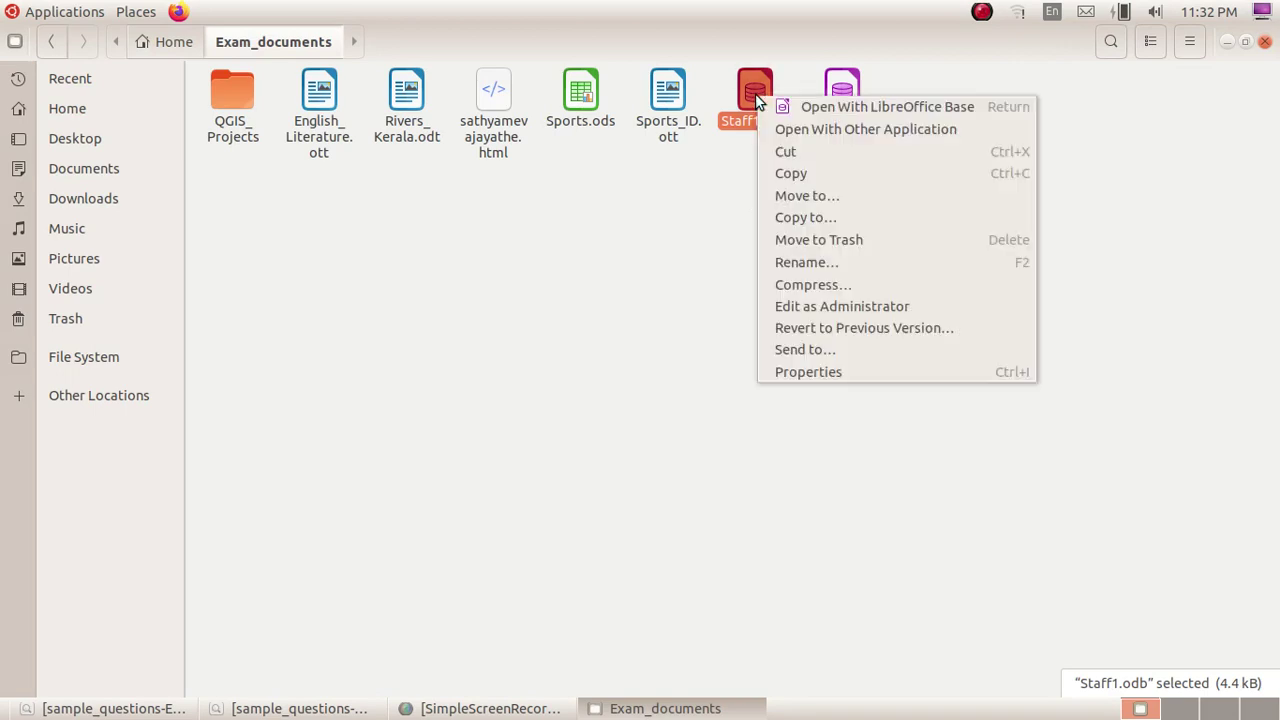
pyautogui.click(800, 107)
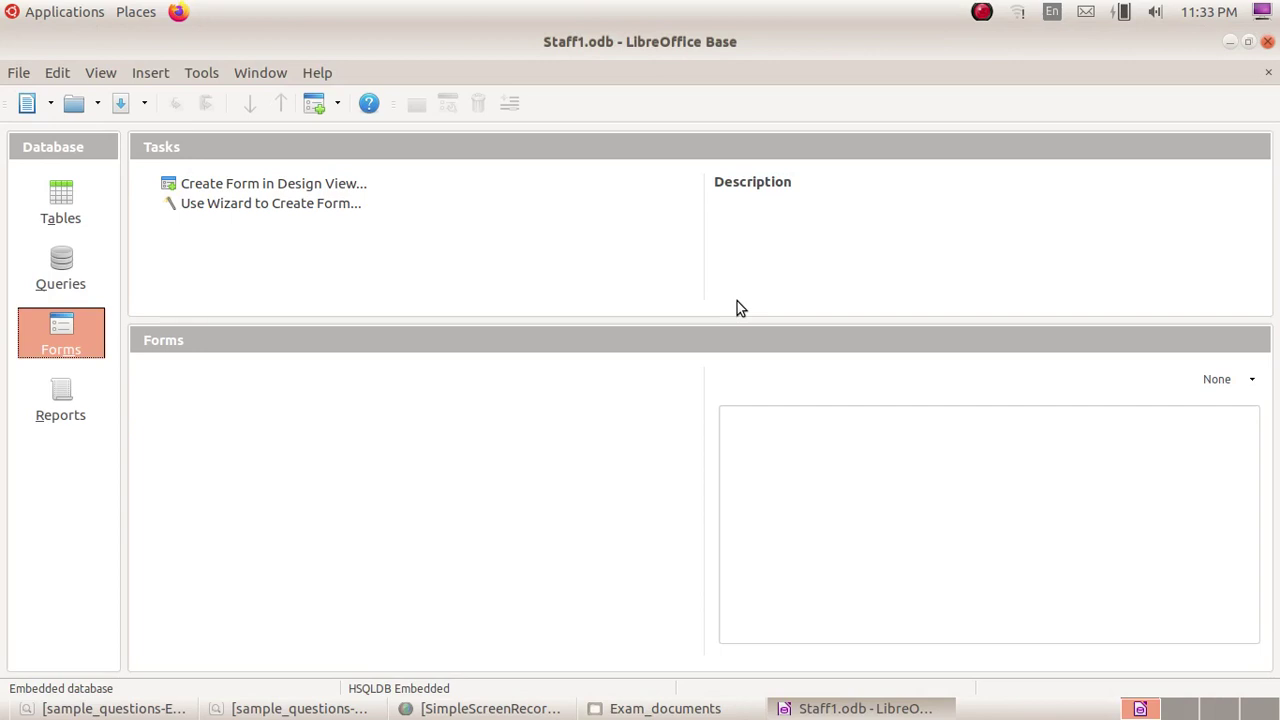
# Examine the records and columns of the Staff table in the database, and close the table view
pyautogui.click(74, 210)
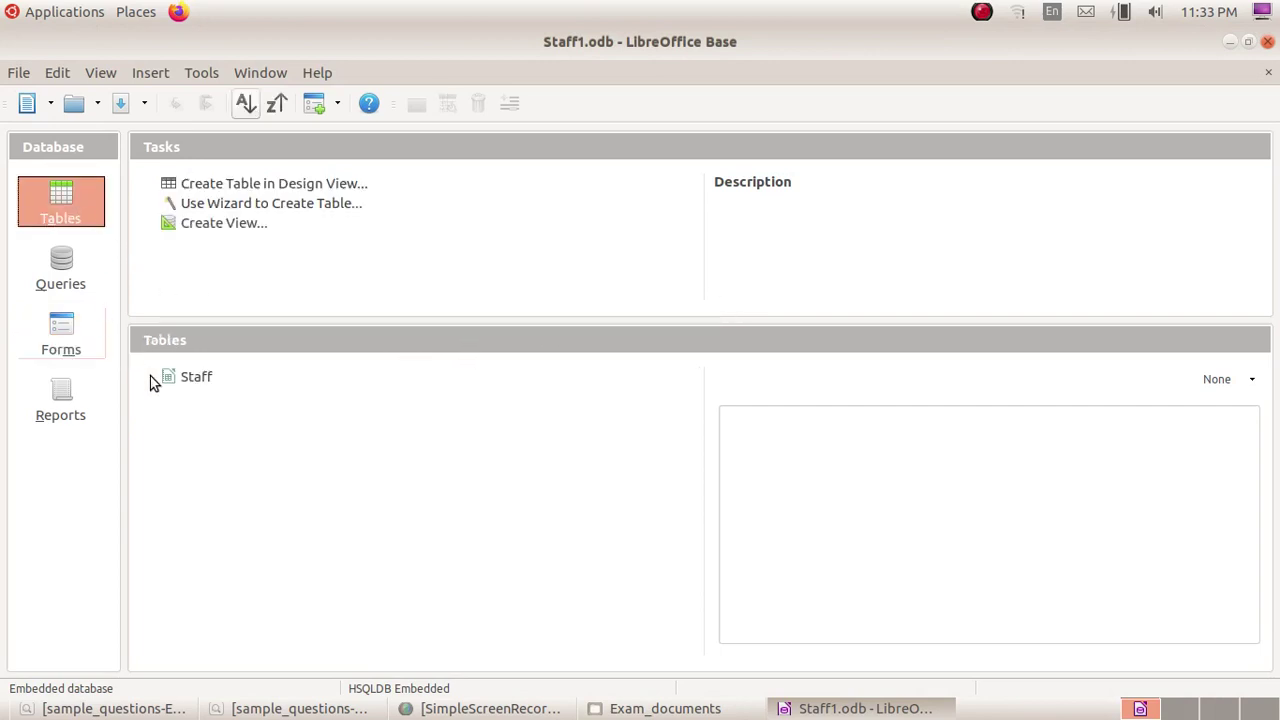
pyautogui.doubleClick(197, 379)
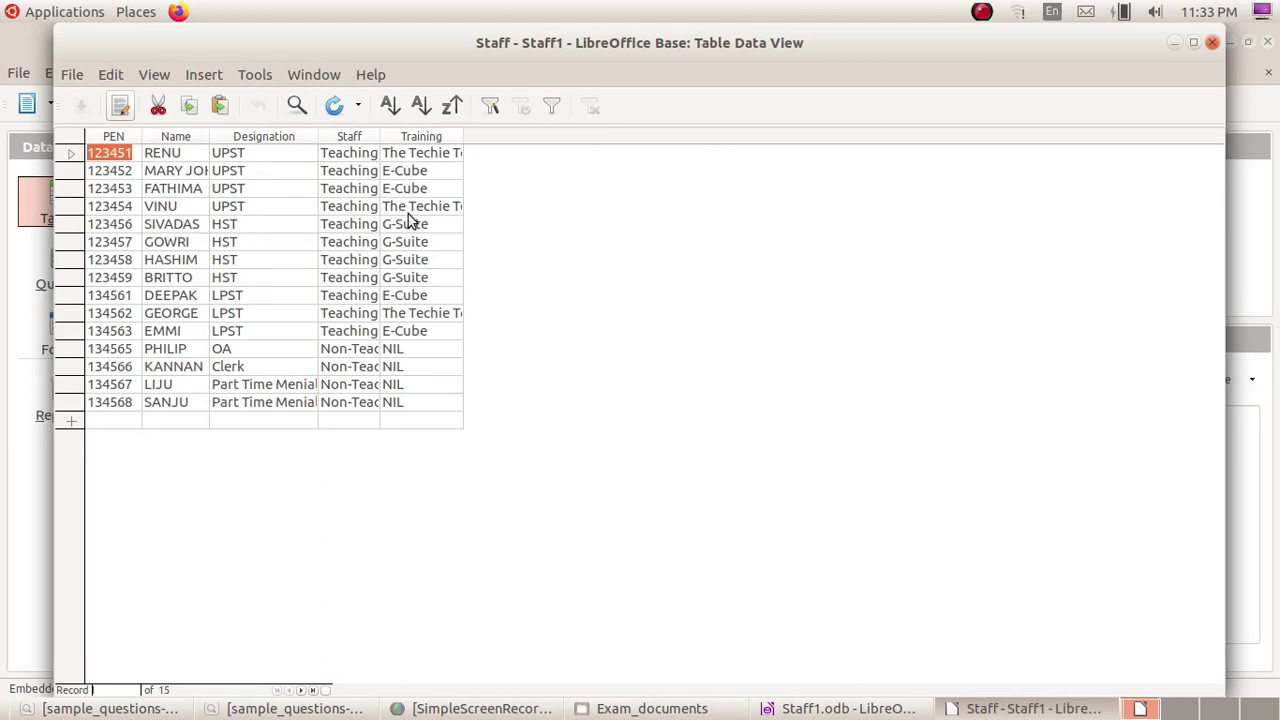
pyautogui.click(1213, 44)
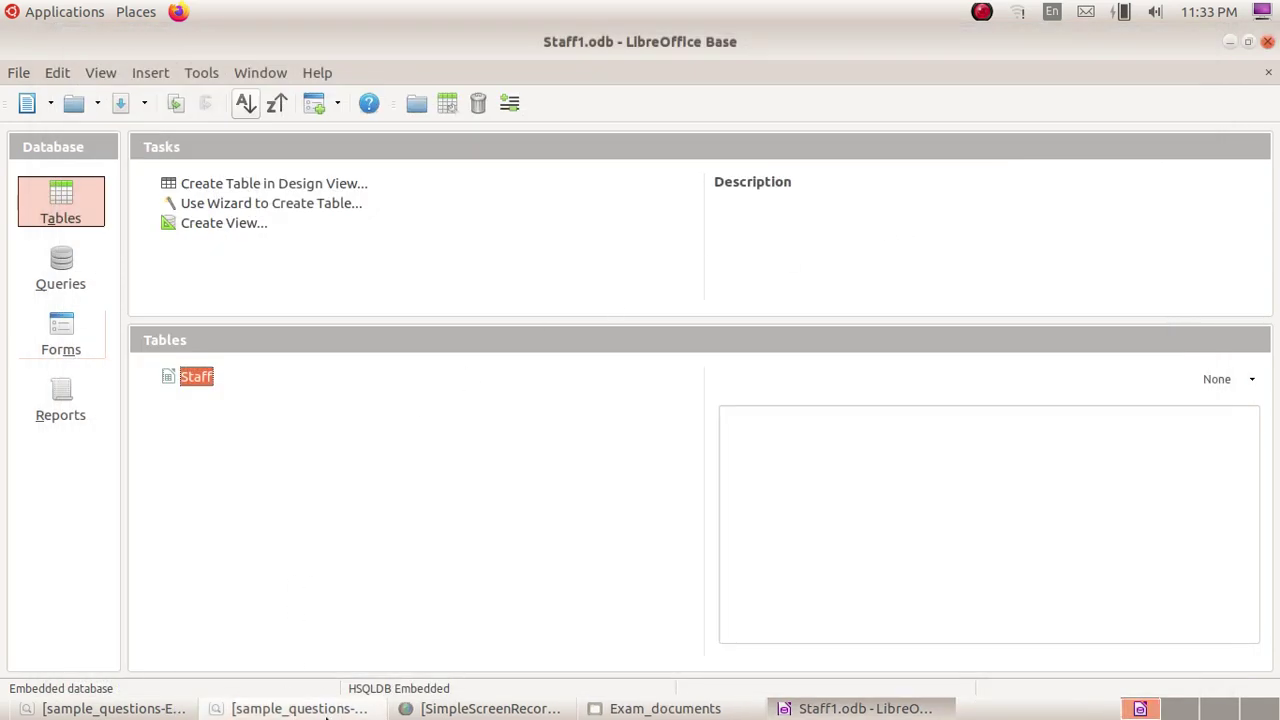
# Reread question 9 in the Malayalam and English question papers and return to the Staff1 database
pyautogui.click(265, 711)
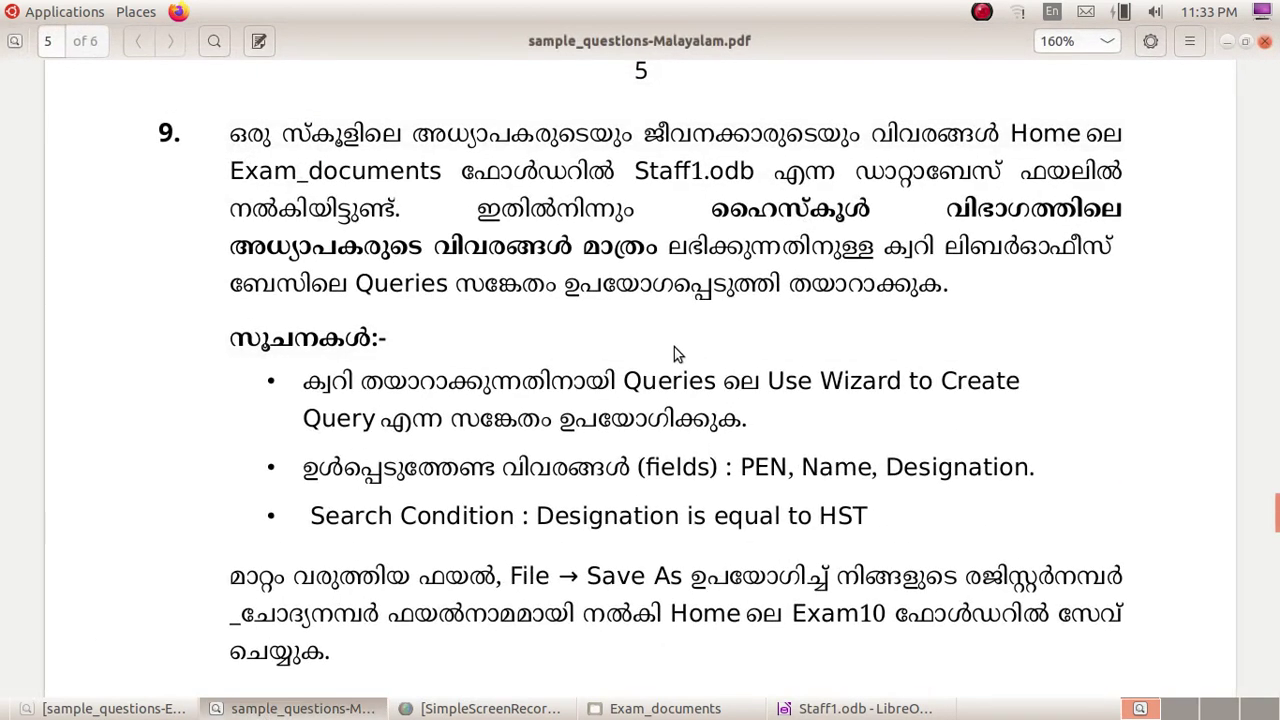
pyautogui.click(104, 709)
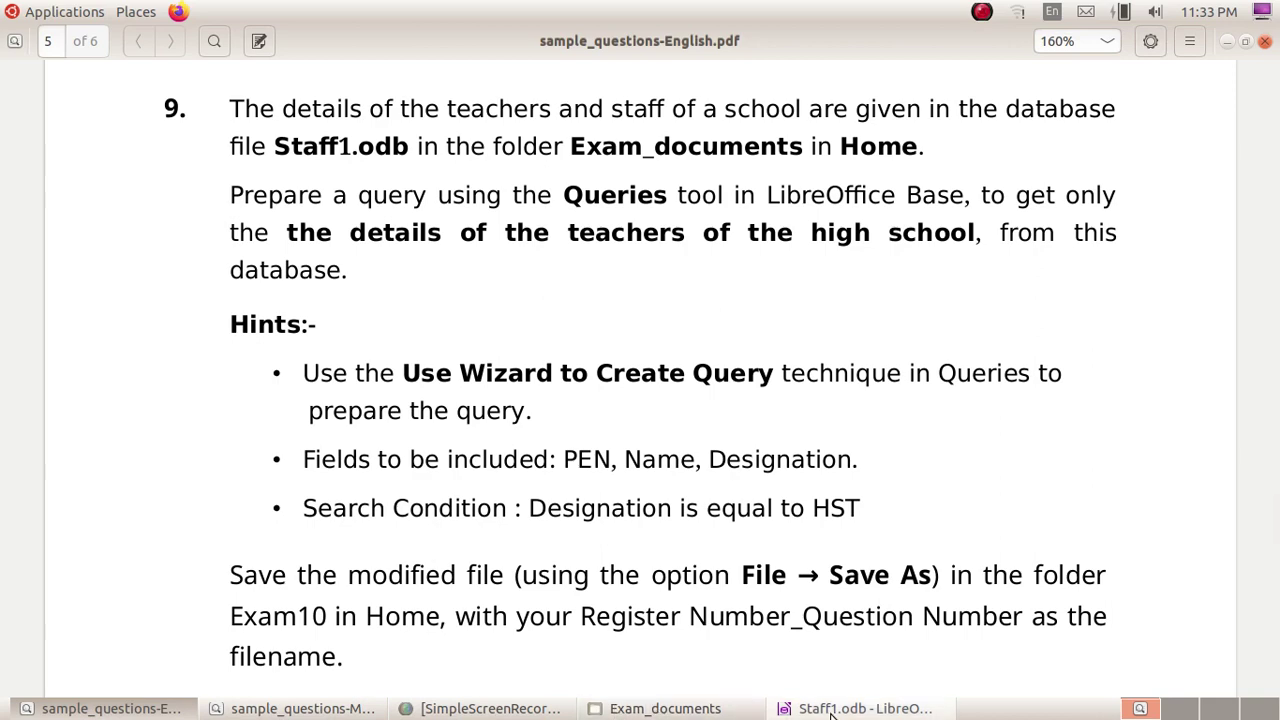
pyautogui.click(860, 708)
# Reopen the Staff table to examine the HST entries in the Designation column, and close it
pyautogui.doubleClick(198, 377)
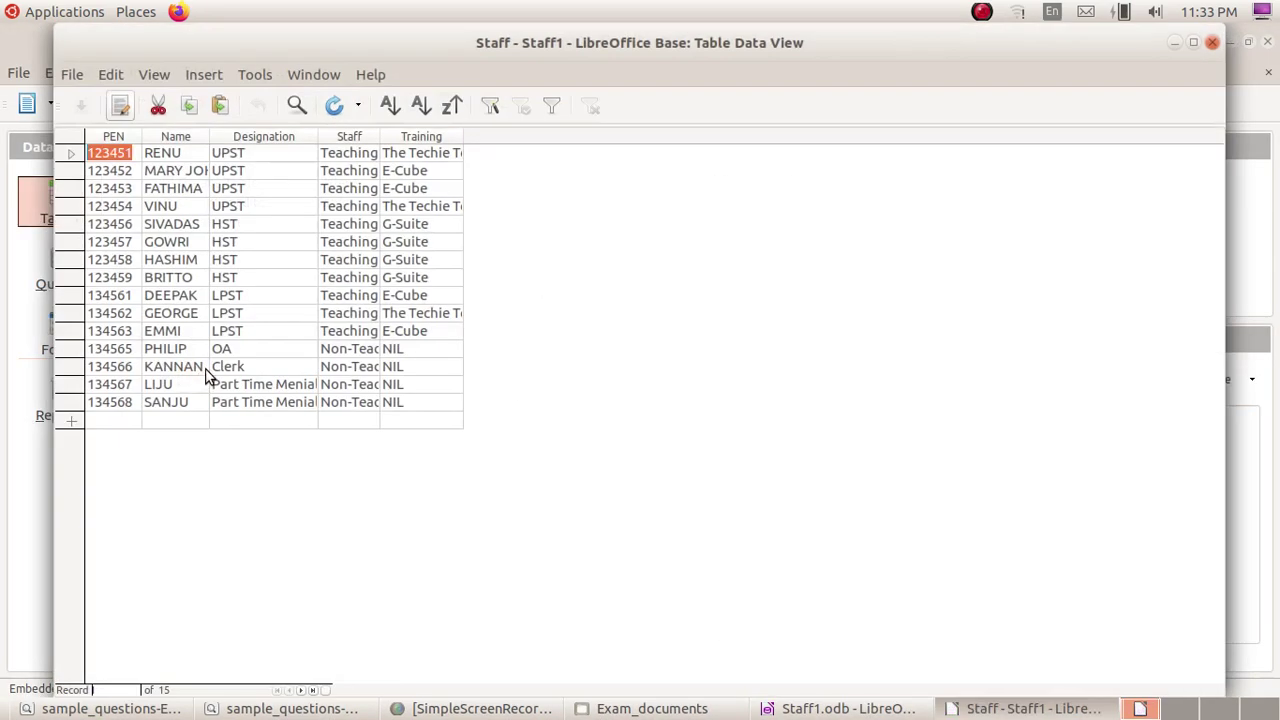
pyautogui.click(243, 239)
pyautogui.click(251, 245)
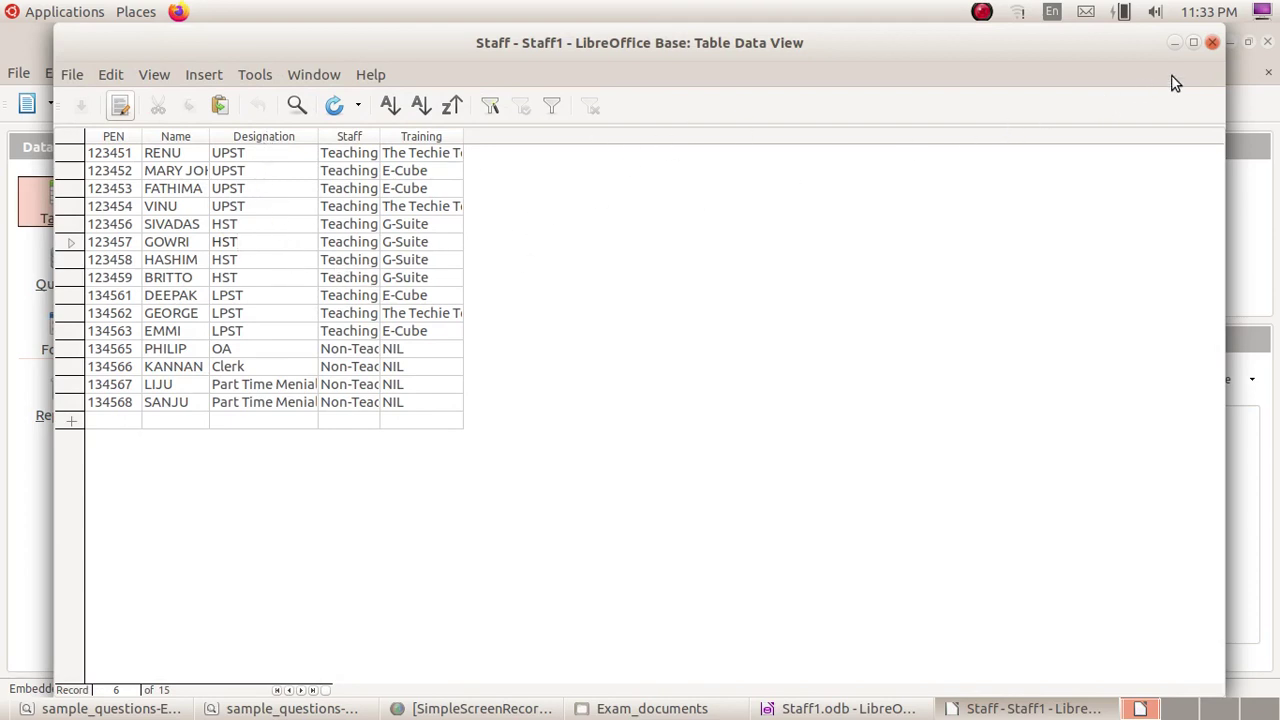
pyautogui.click(1212, 42)
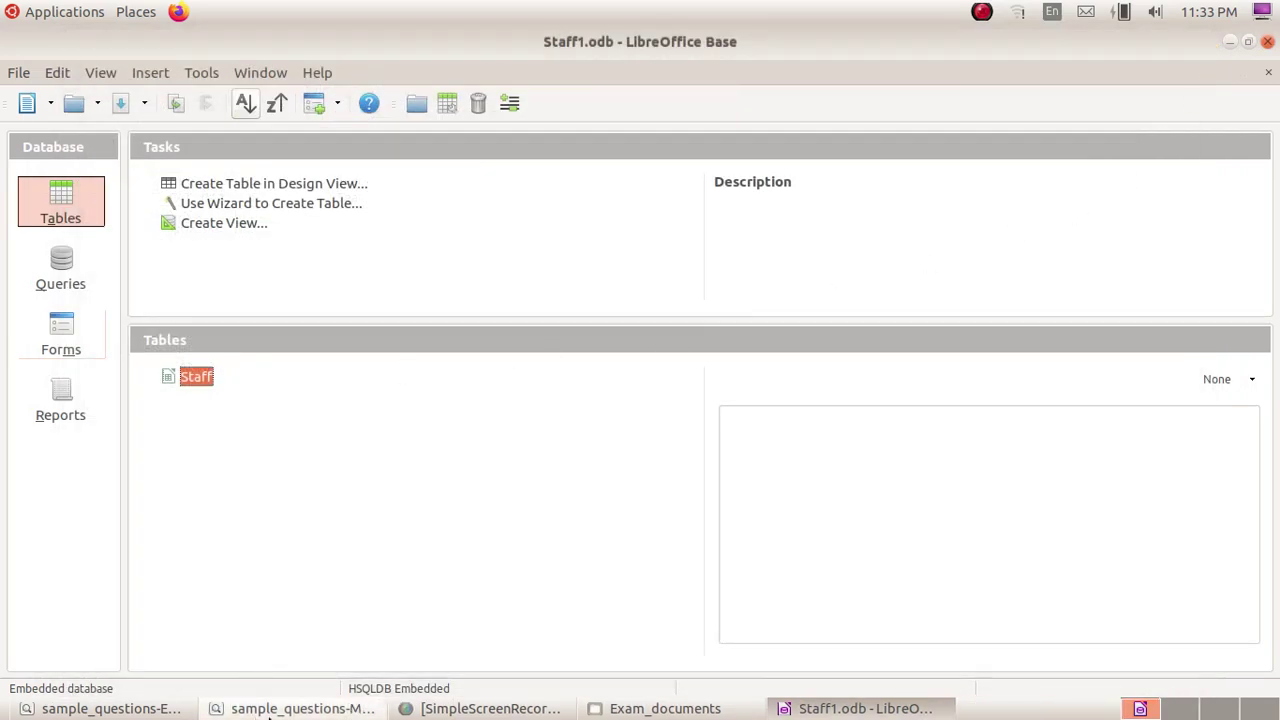
# Start the wizard for creating a query in the Staff1 database, consulting question 9 for the required method
pyautogui.click(270, 709)
pyautogui.click(270, 709)
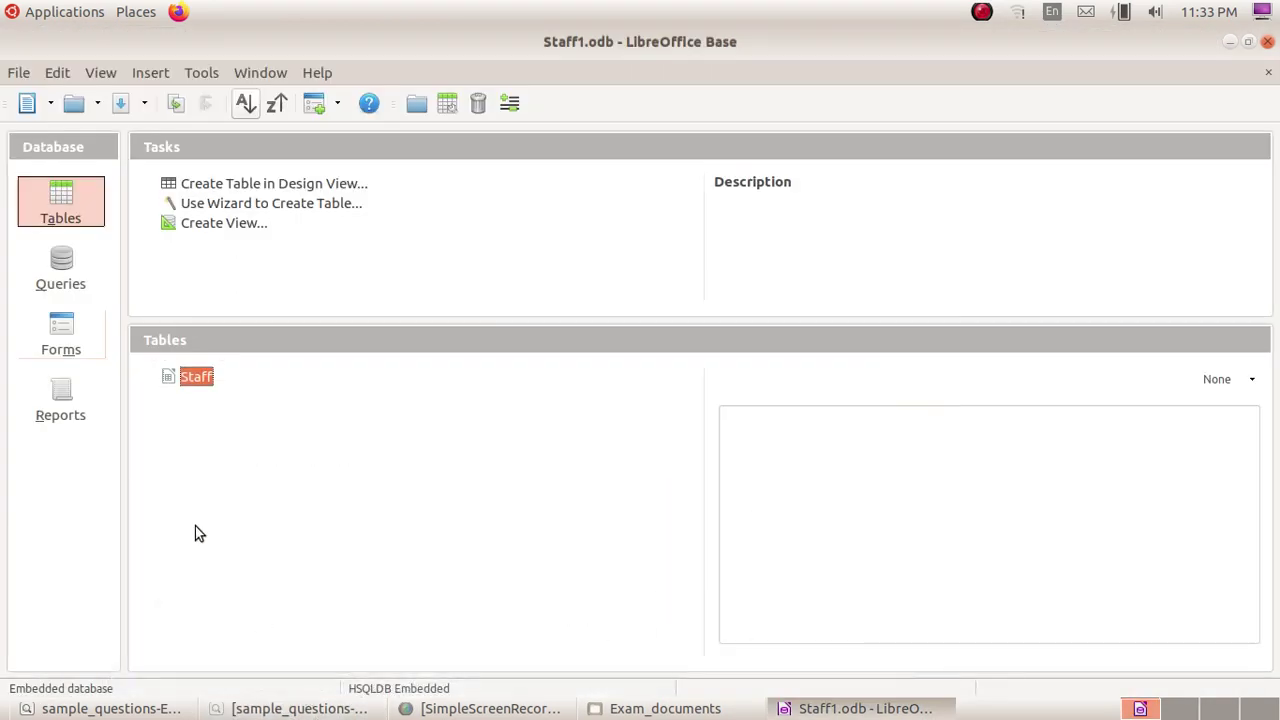
pyautogui.click(80, 284)
pyautogui.click(286, 710)
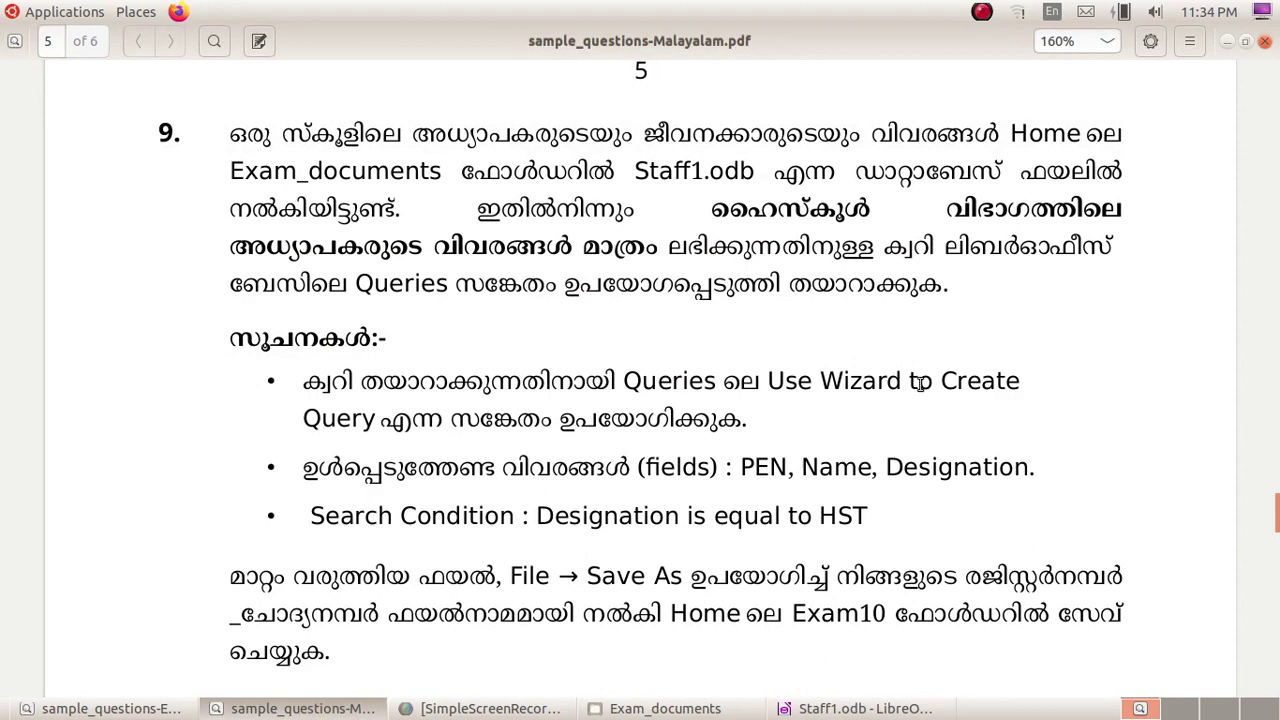
pyautogui.click(300, 708)
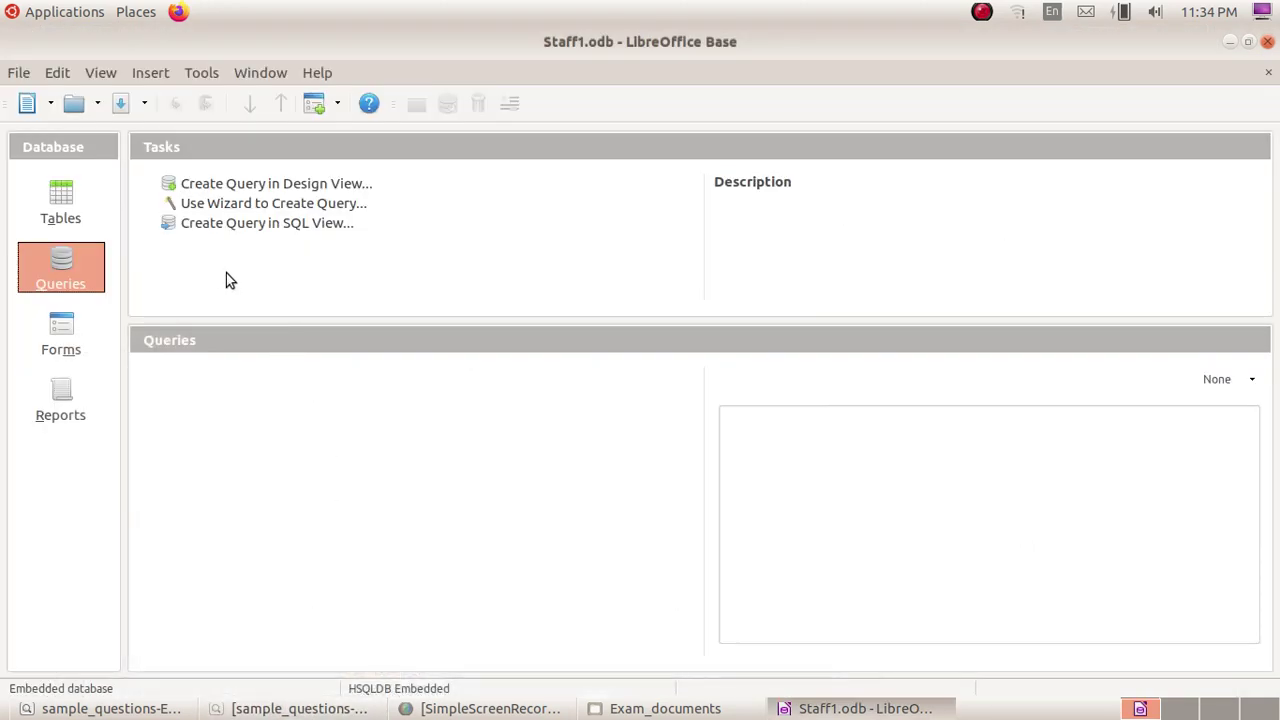
pyautogui.click(230, 203)
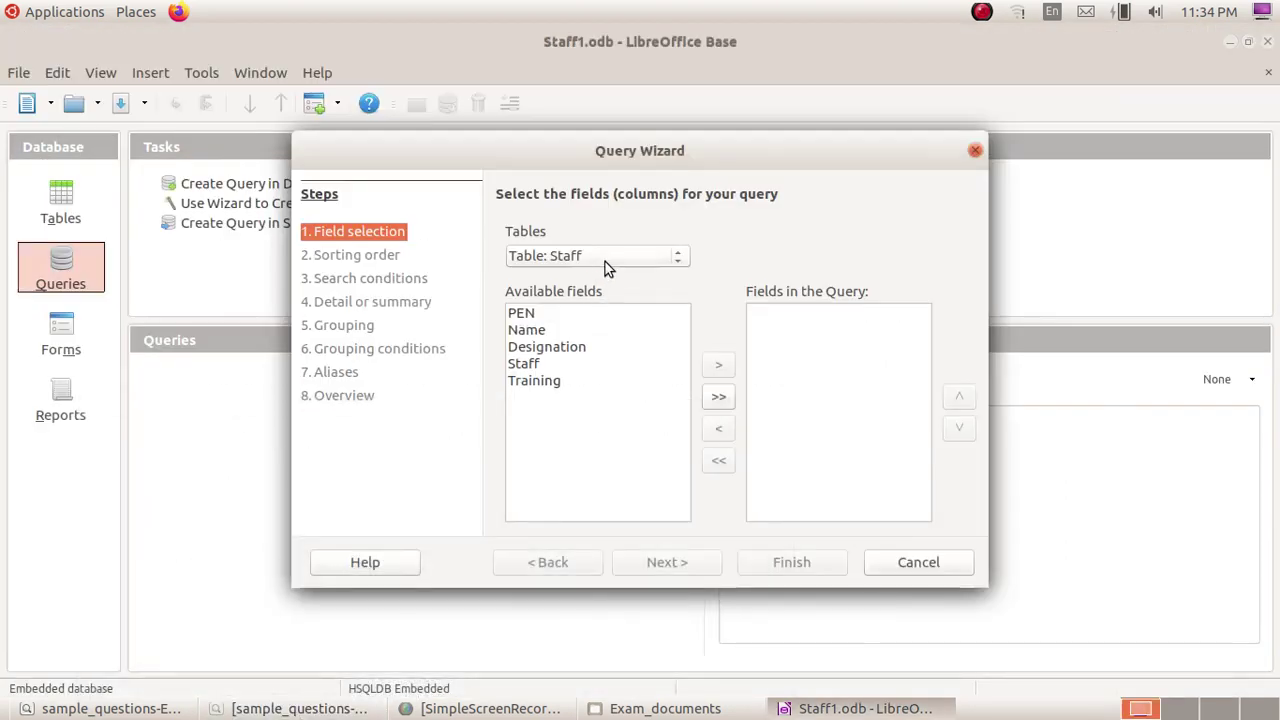
# Choose the Staff table as source, add its PEN, Name and Designation fields to the query, and continue to the sorting order
pyautogui.click(614, 258)
pyautogui.click(616, 277)
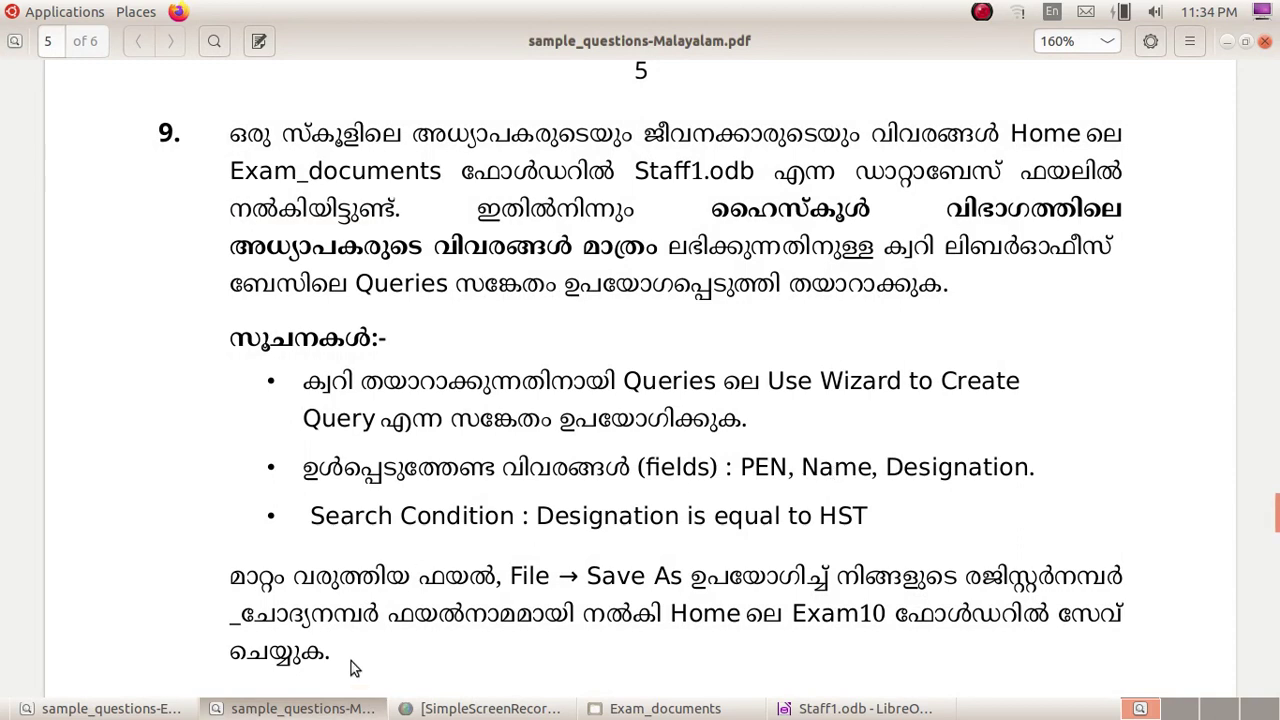
pyautogui.click(310, 708)
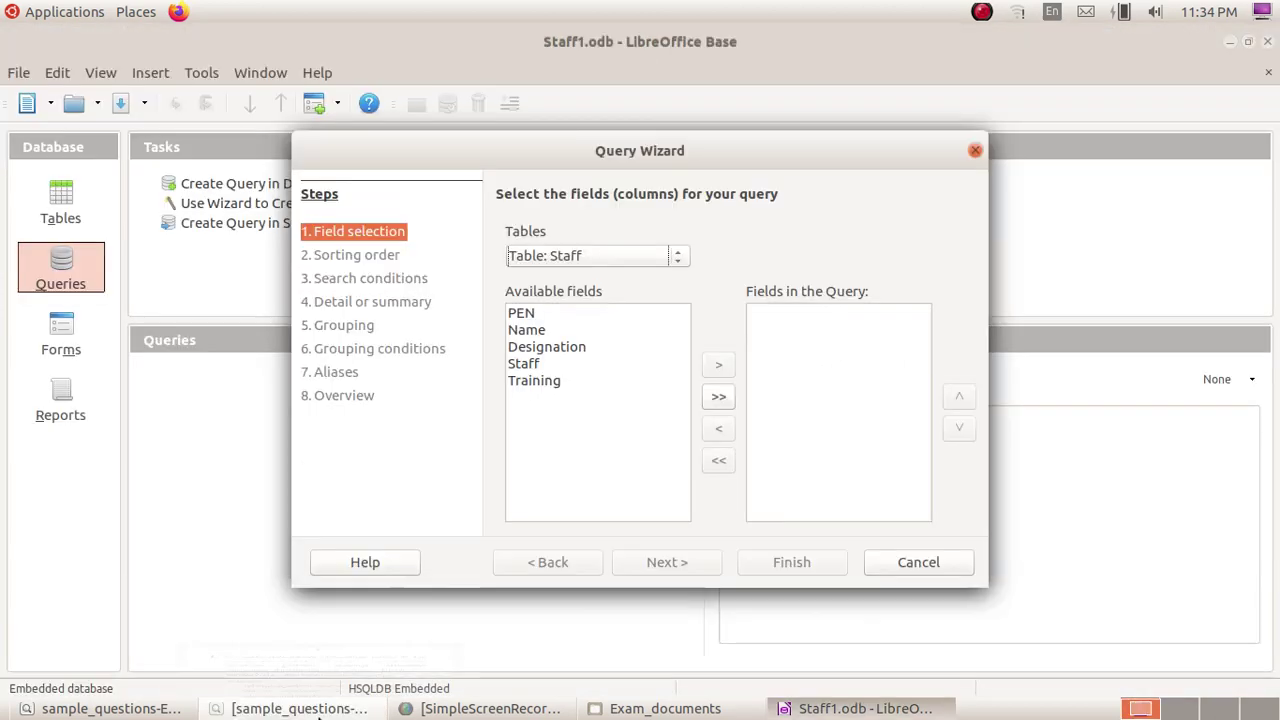
pyautogui.click(553, 311)
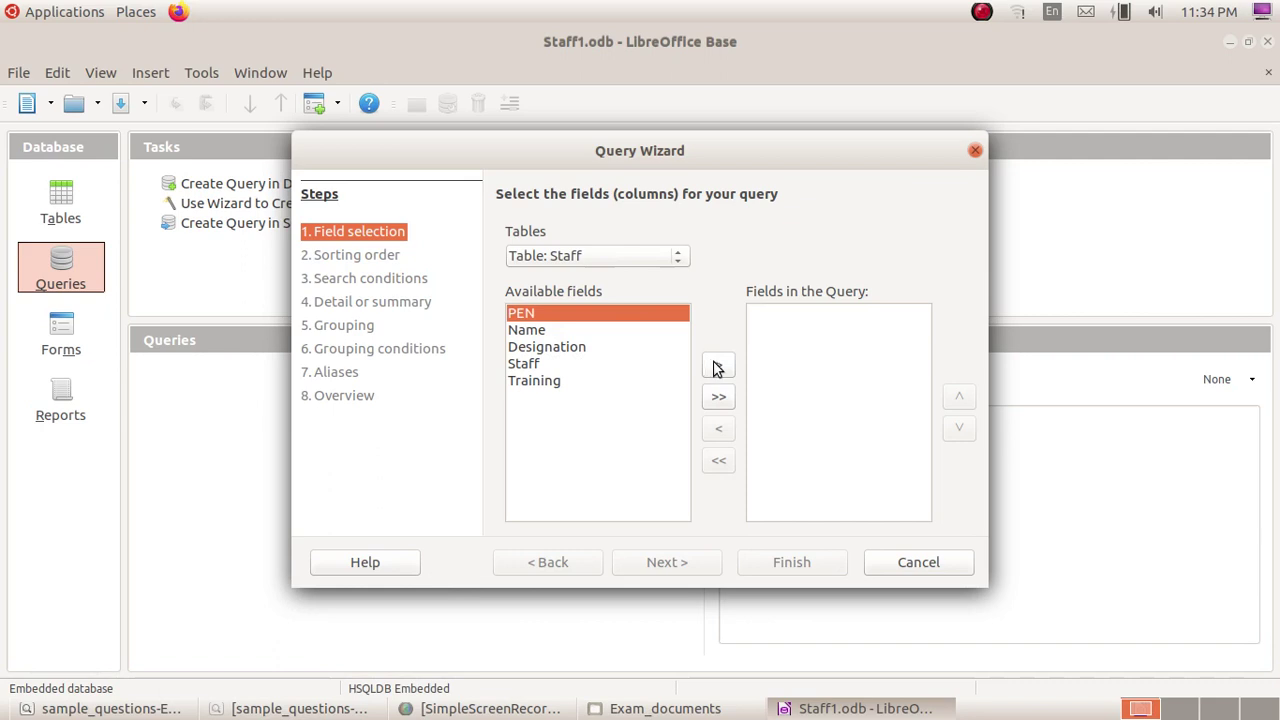
pyautogui.click(716, 367)
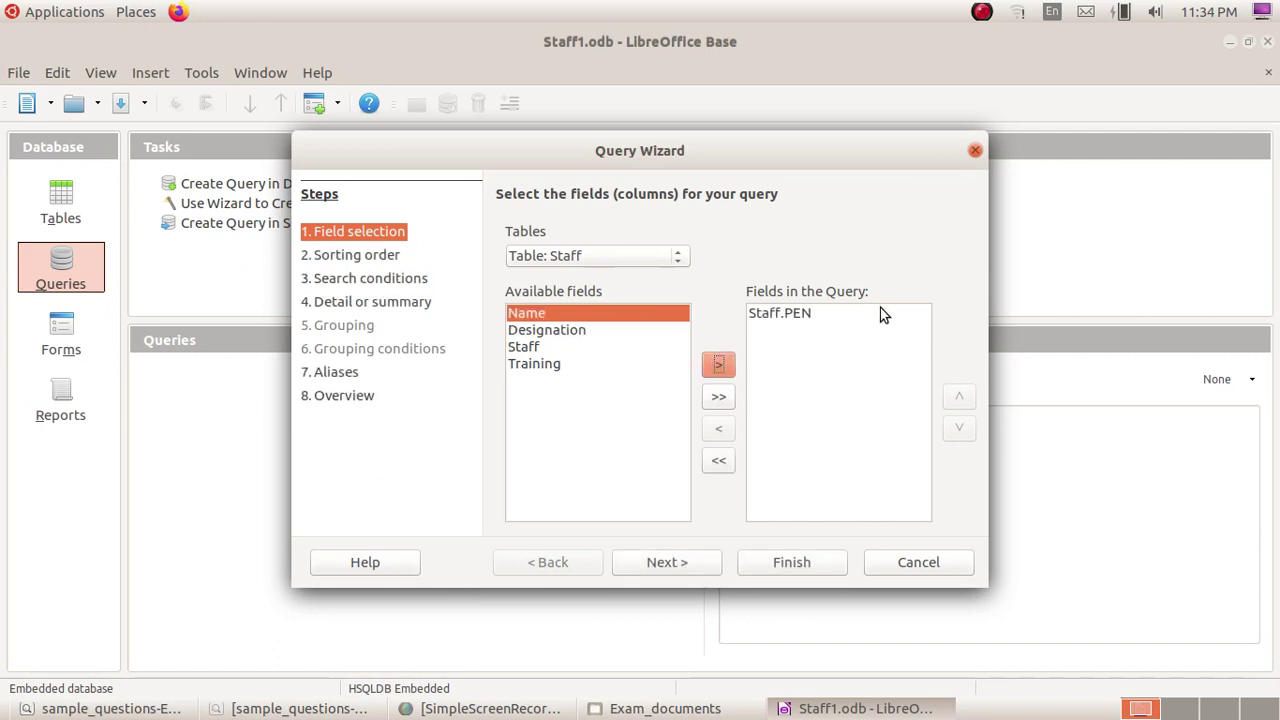
pyautogui.click(718, 368)
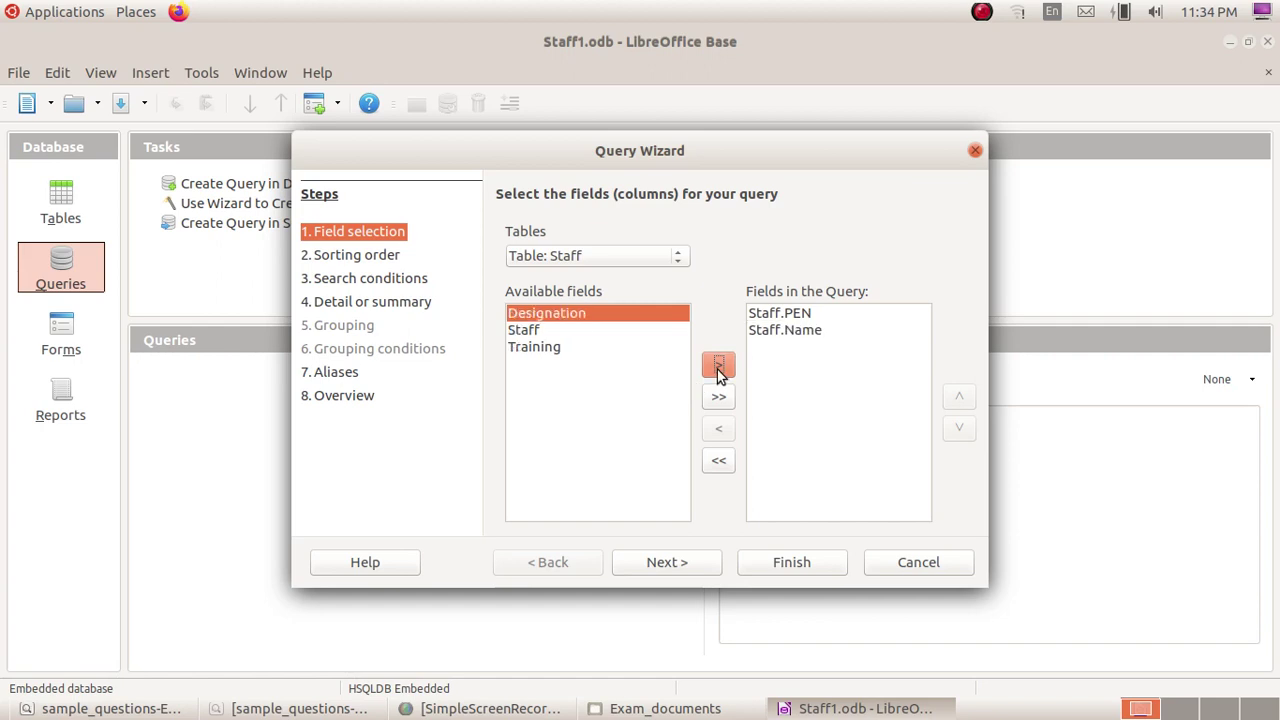
pyautogui.click(716, 366)
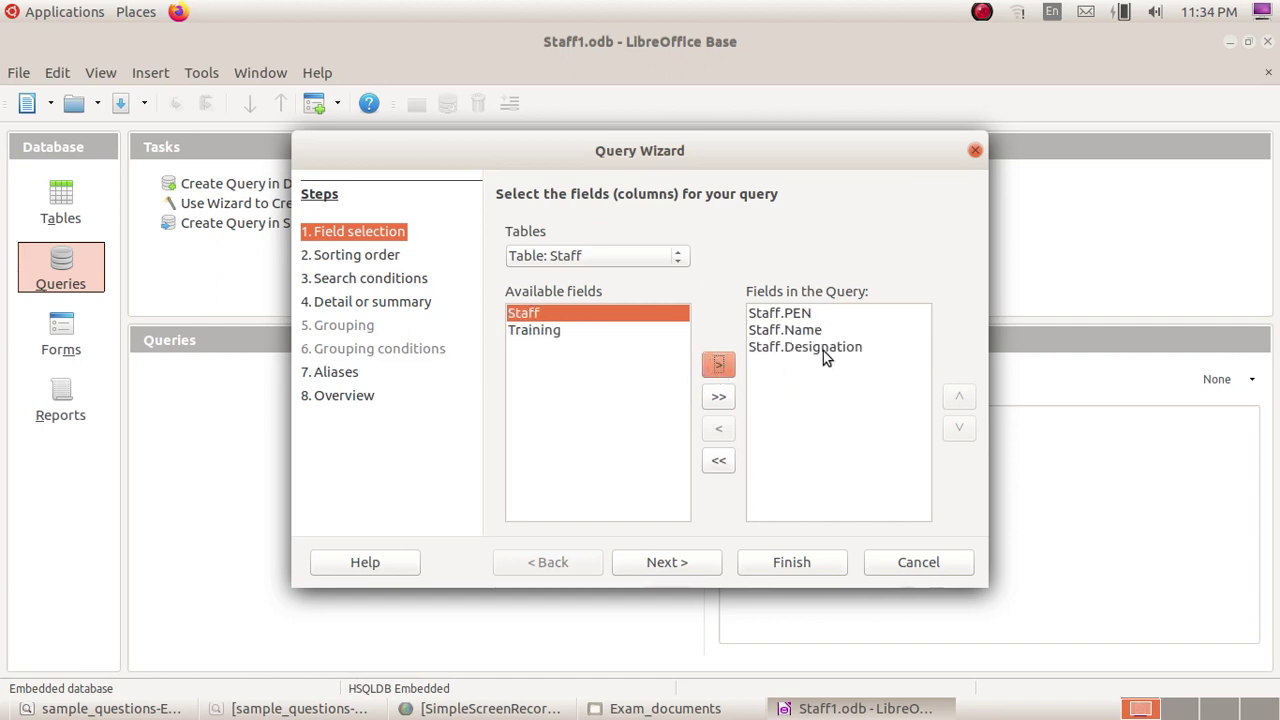
pyautogui.click(684, 562)
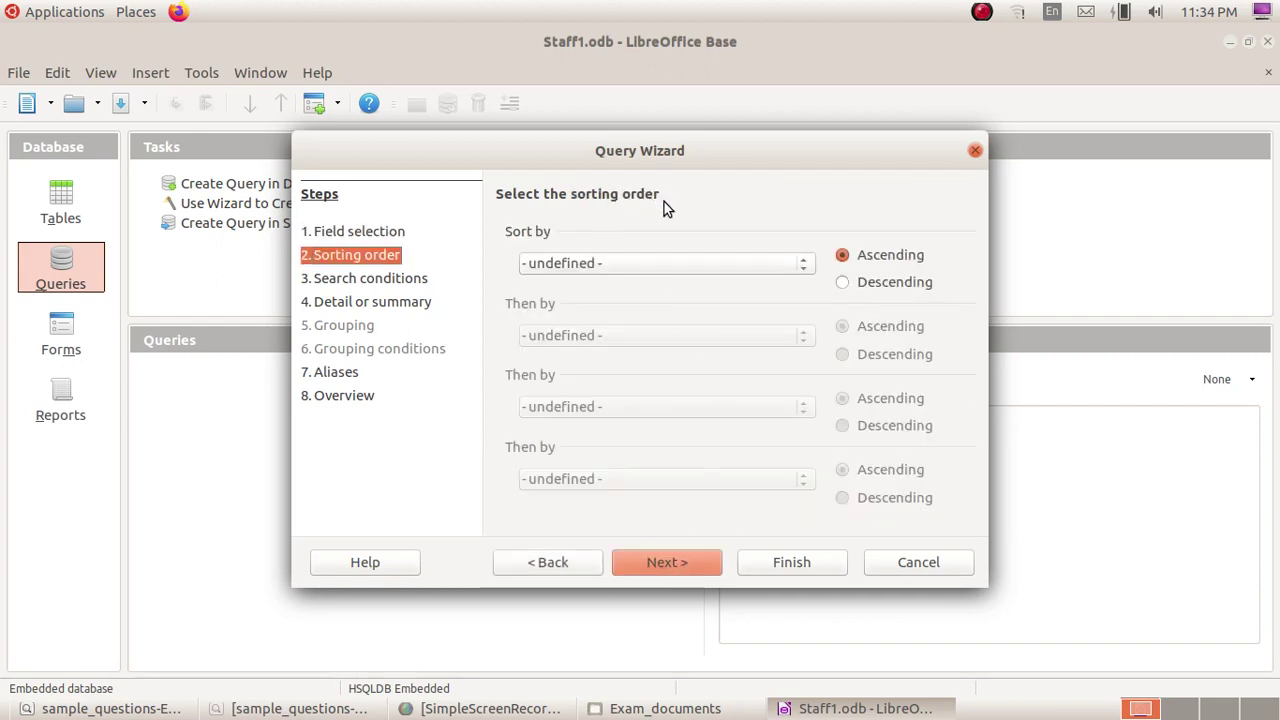
# Keep the query's sorting order undefined and continue to the search conditions
pyautogui.click(618, 260)
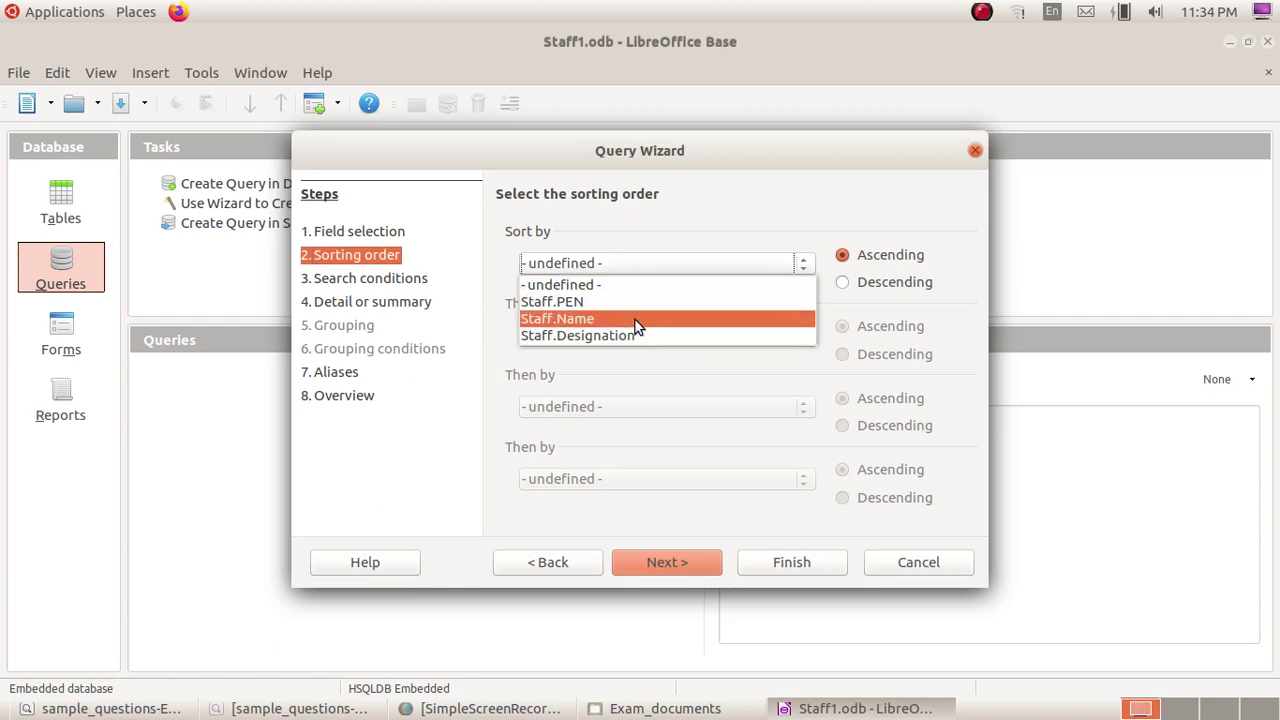
pyautogui.click(684, 221)
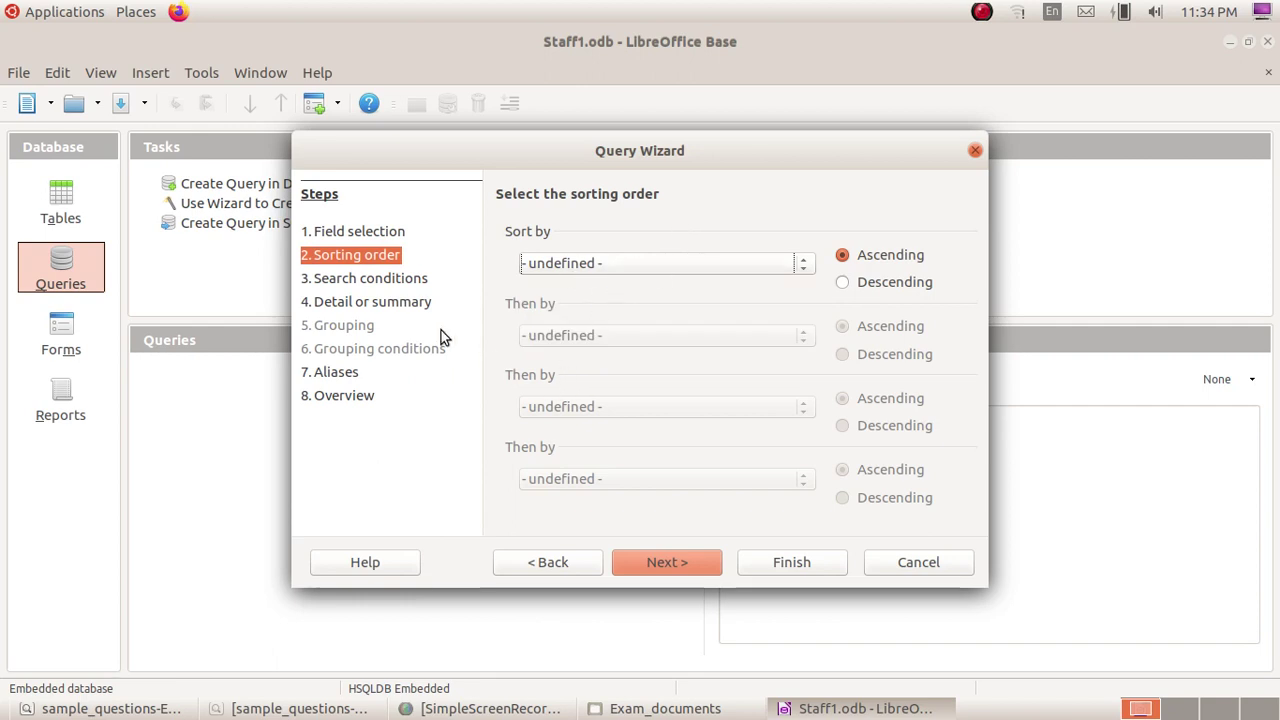
pyautogui.click(658, 564)
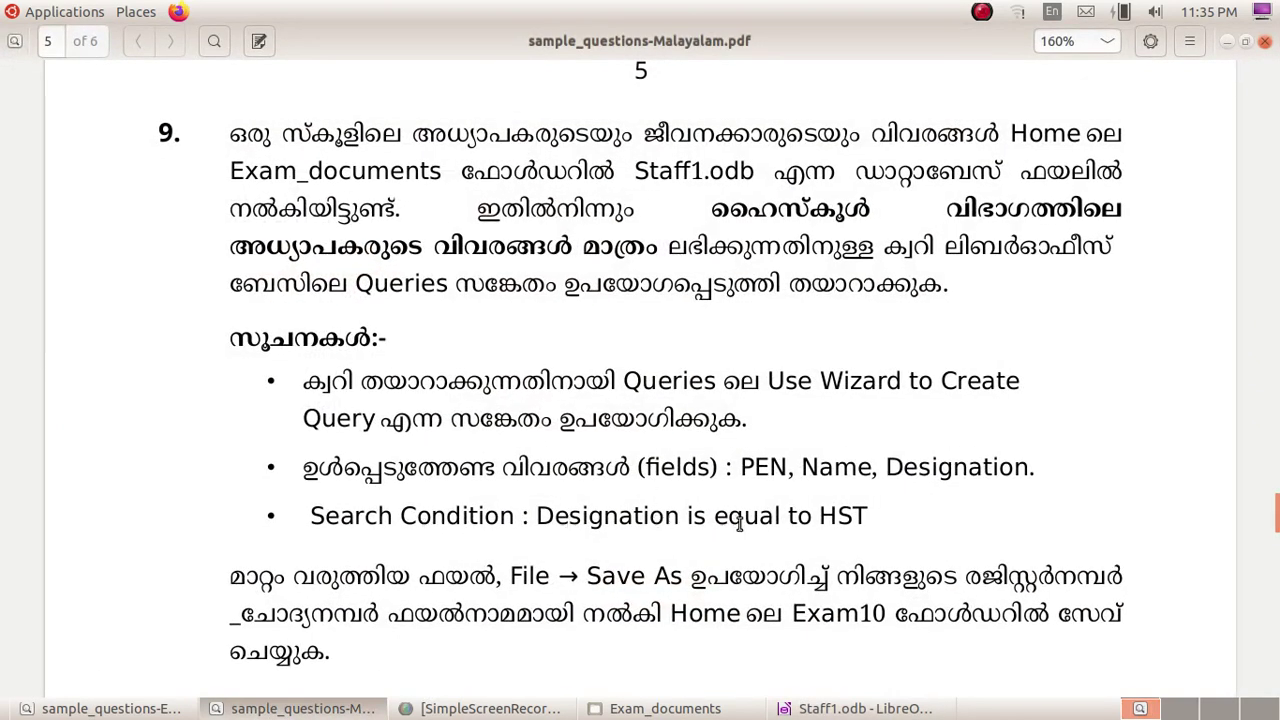
# Set the search condition to Staff.Designation is equal to HST and continue to the query type
pyautogui.click(352, 708)
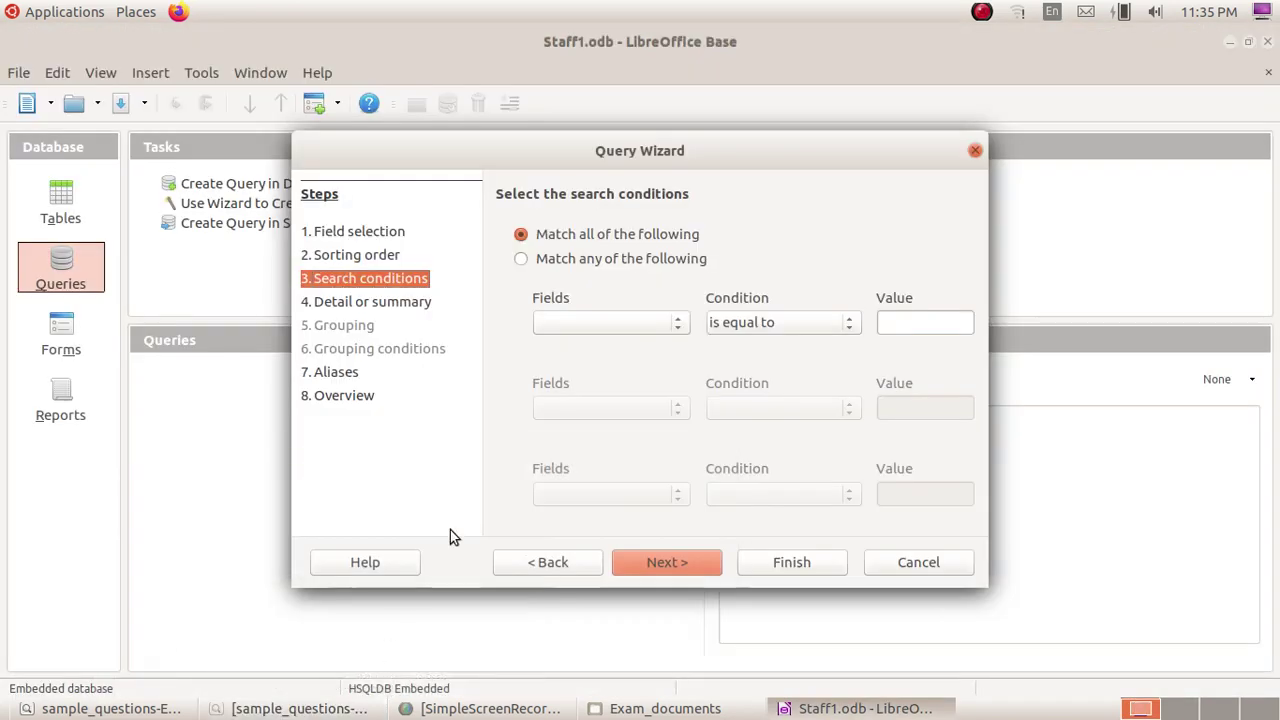
pyautogui.click(595, 328)
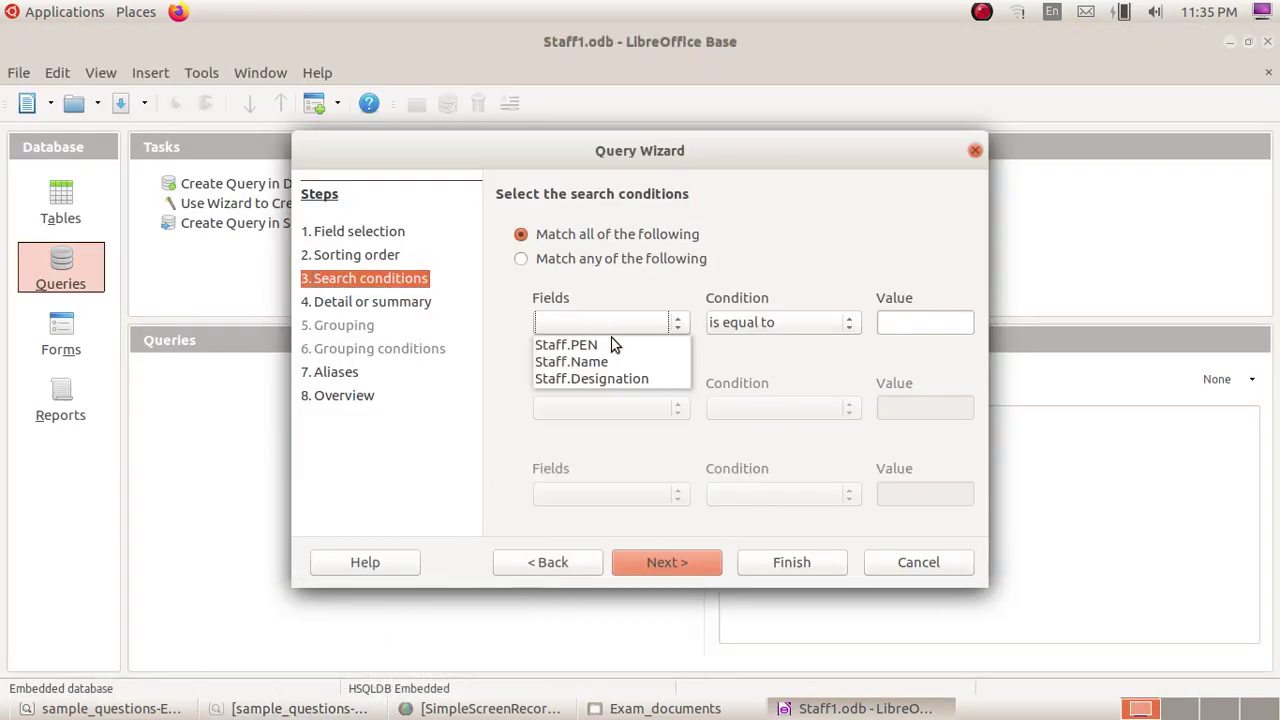
pyautogui.click(647, 379)
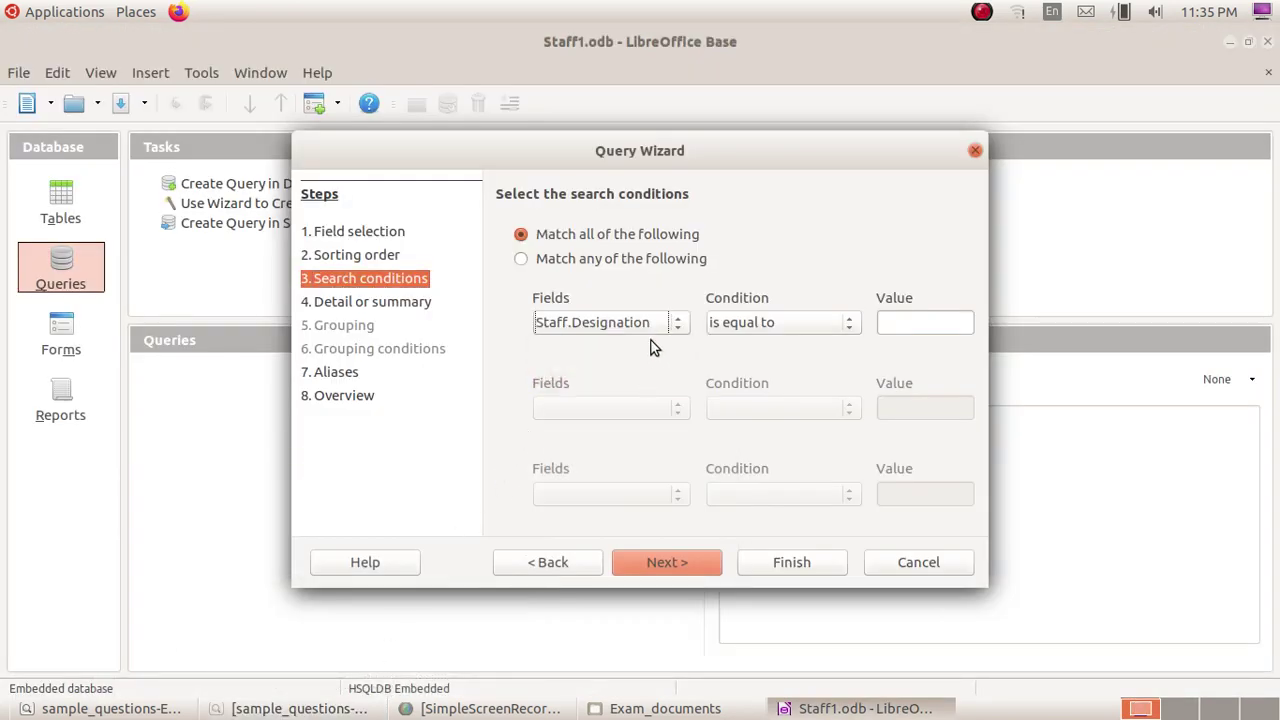
pyautogui.click(908, 322)
pyautogui.write('HST')
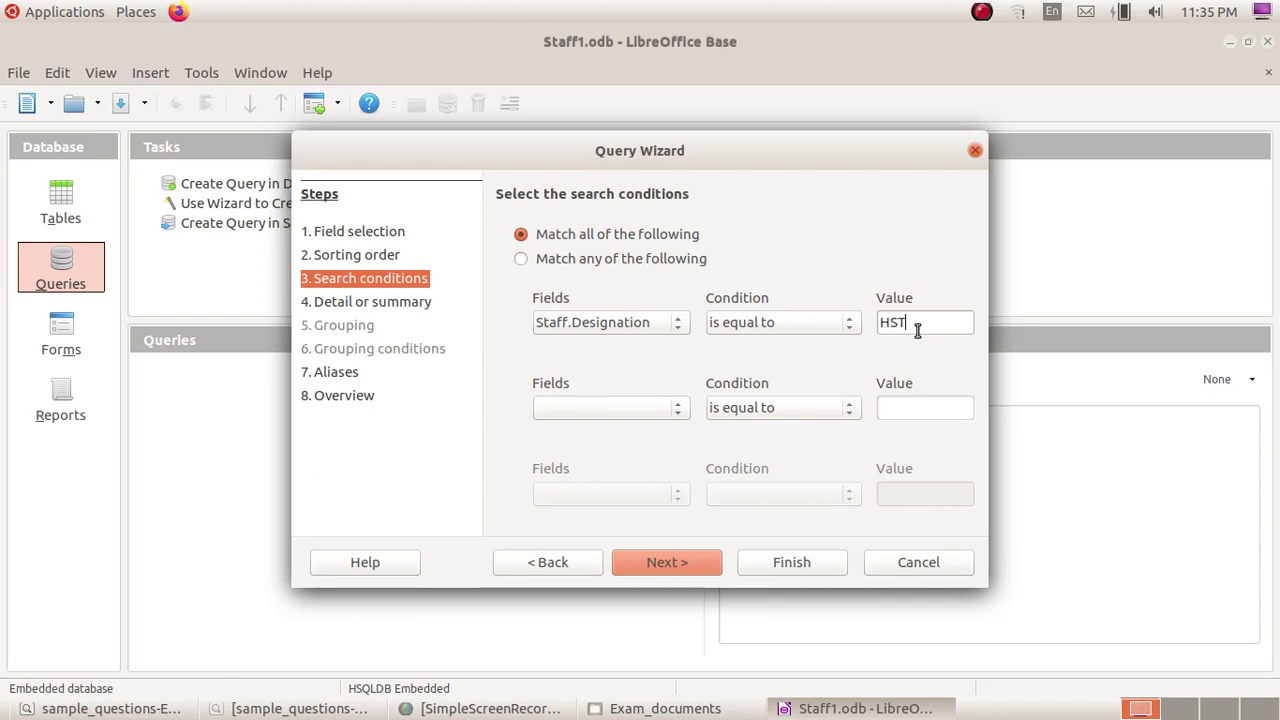
pyautogui.click(658, 568)
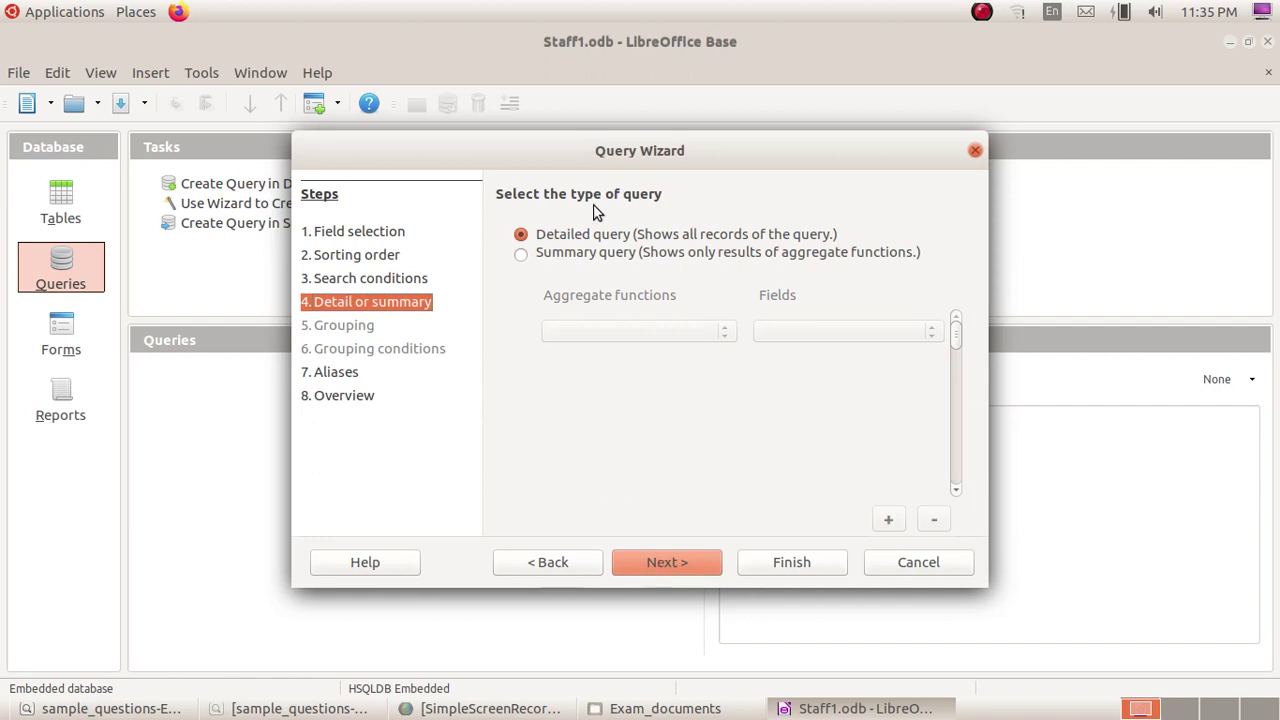
# Keep the detailed query type, set the aliases PEN No for Staff.PEN and Name of Teacher for Staff.Name, and continue to the overview
pyautogui.click(673, 561)
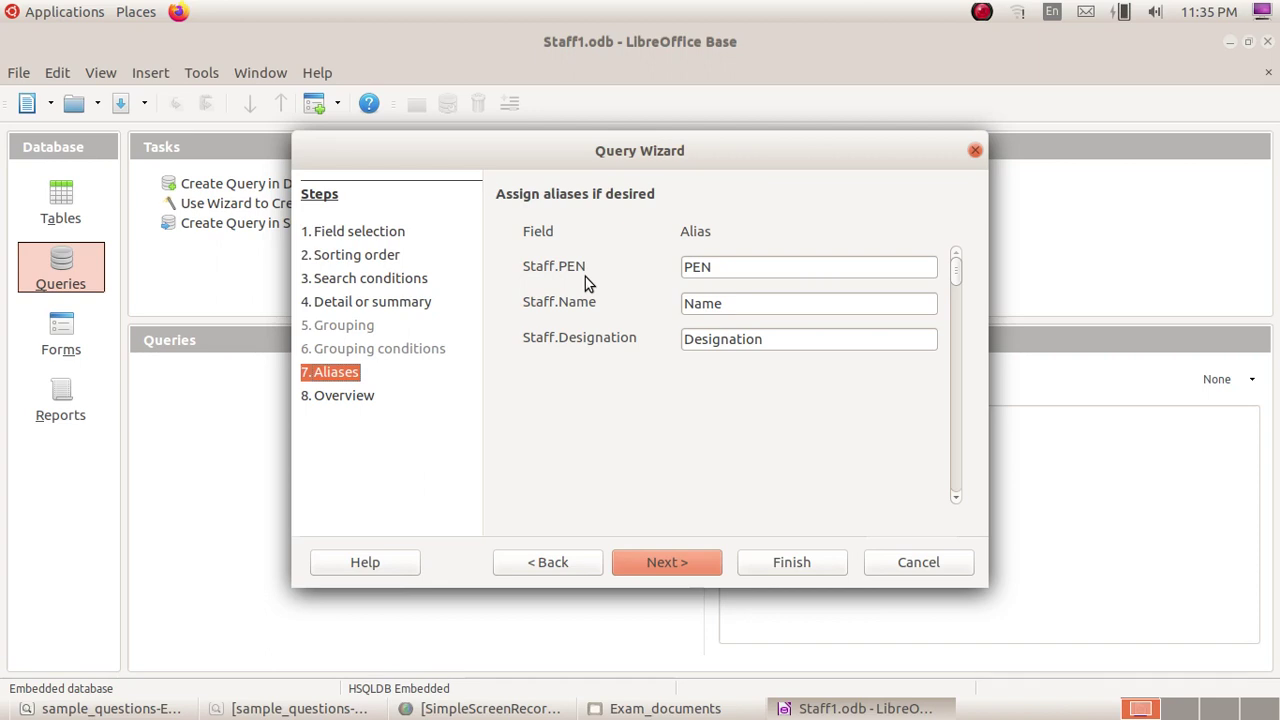
pyautogui.click(724, 269)
pyautogui.write('No')
pyautogui.click(765, 307)
pyautogui.write('of Teacher')
pyautogui.click(670, 563)
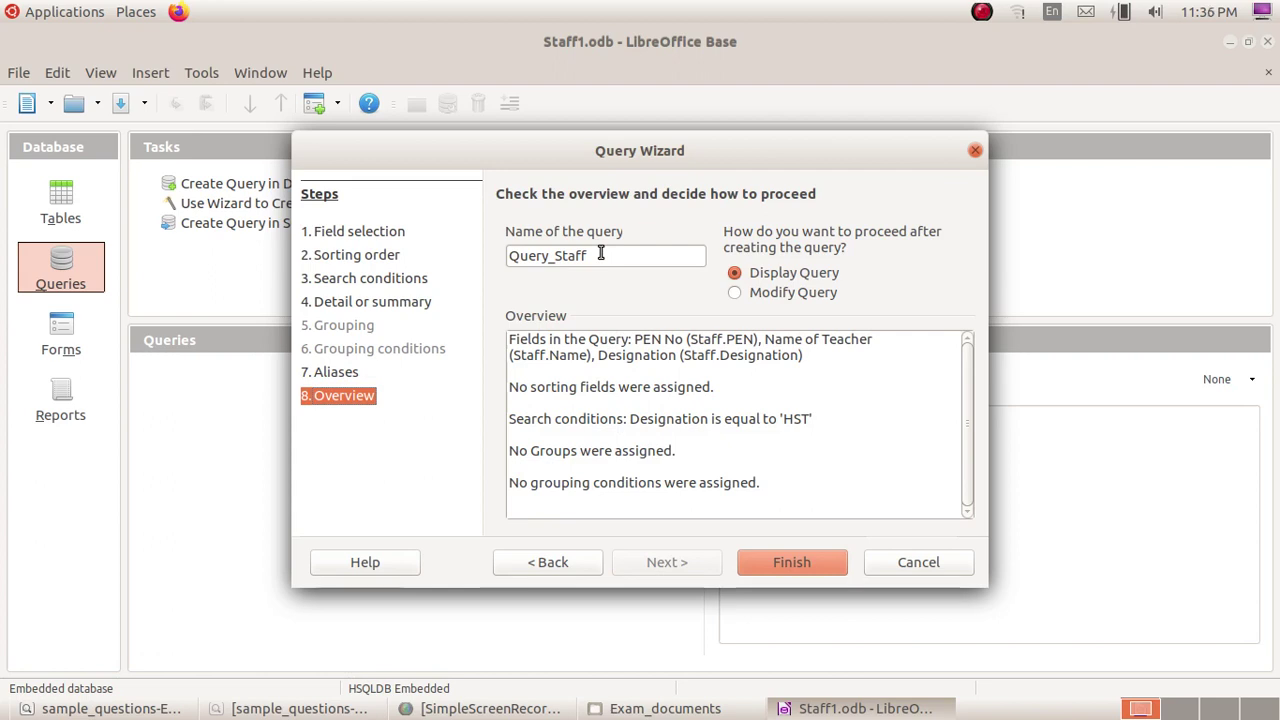
# Create and display the query under the name Query_Staff, consult question 9 for the saving instructions, and close the query's data view
pyautogui.click(792, 563)
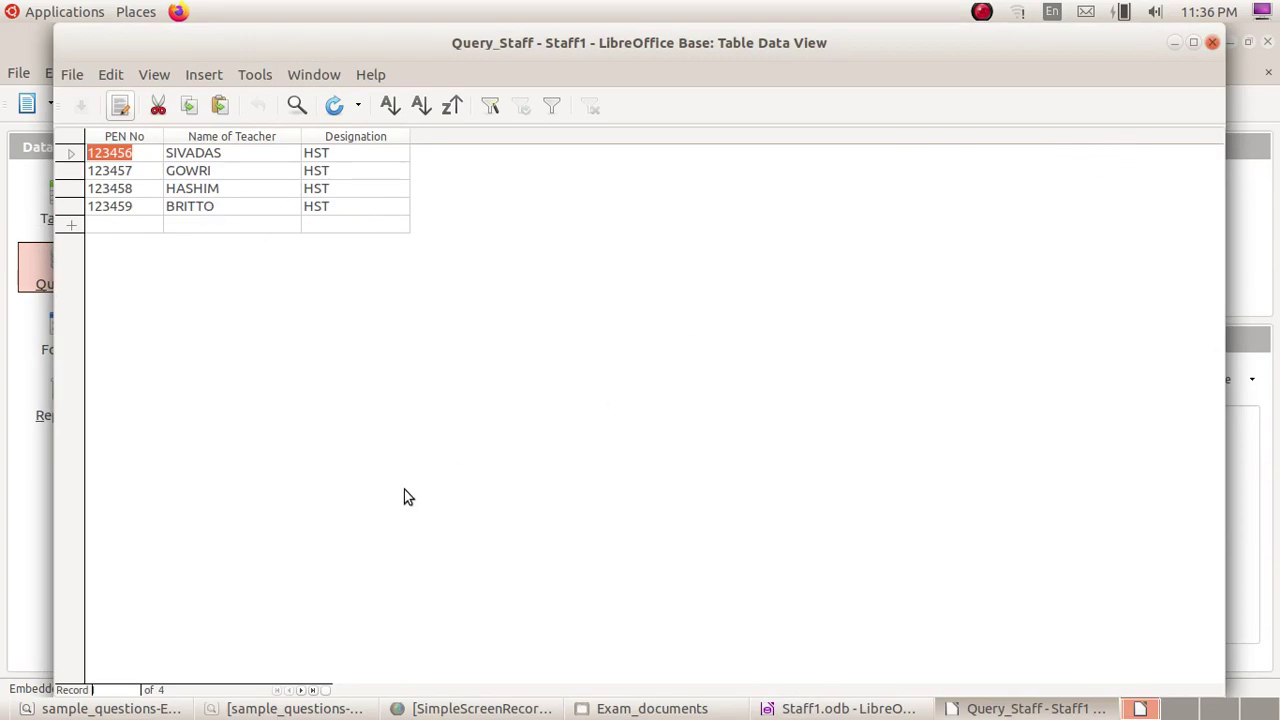
pyautogui.click(296, 707)
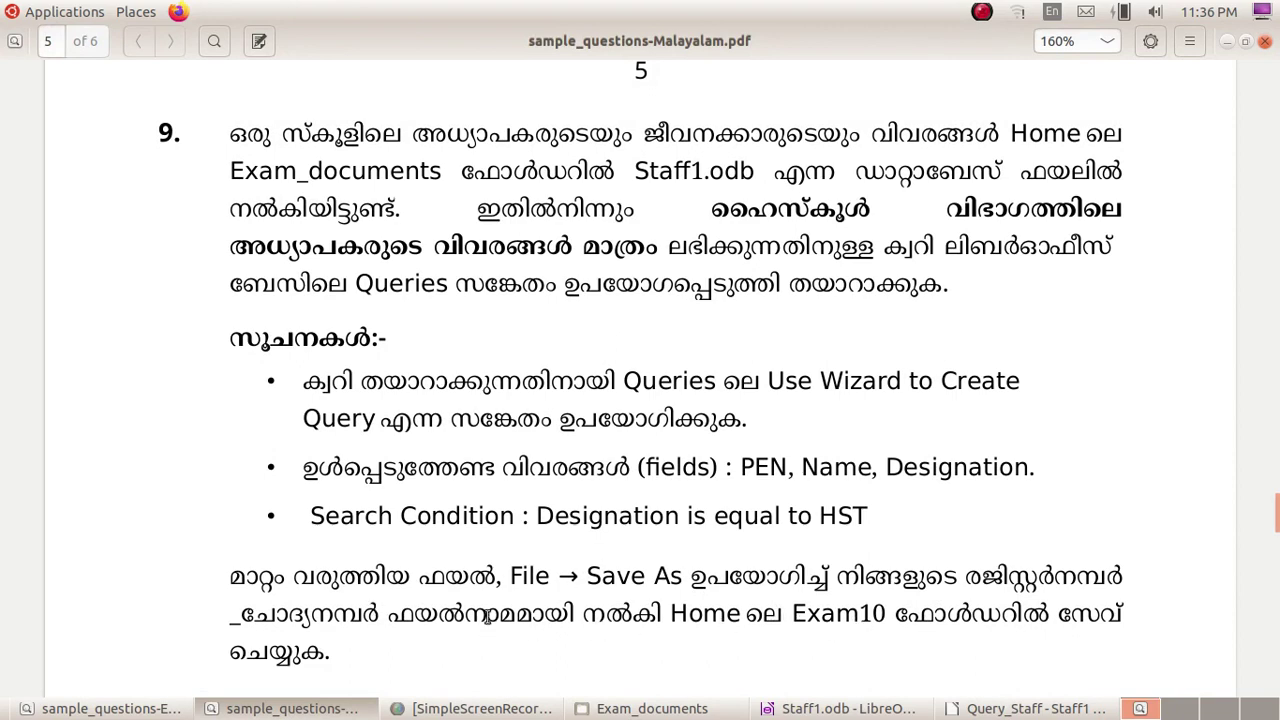
pyautogui.click(365, 706)
pyautogui.moveTo(390, 58); pyautogui.dragTo(394, 147)
pyautogui.click(1213, 135)
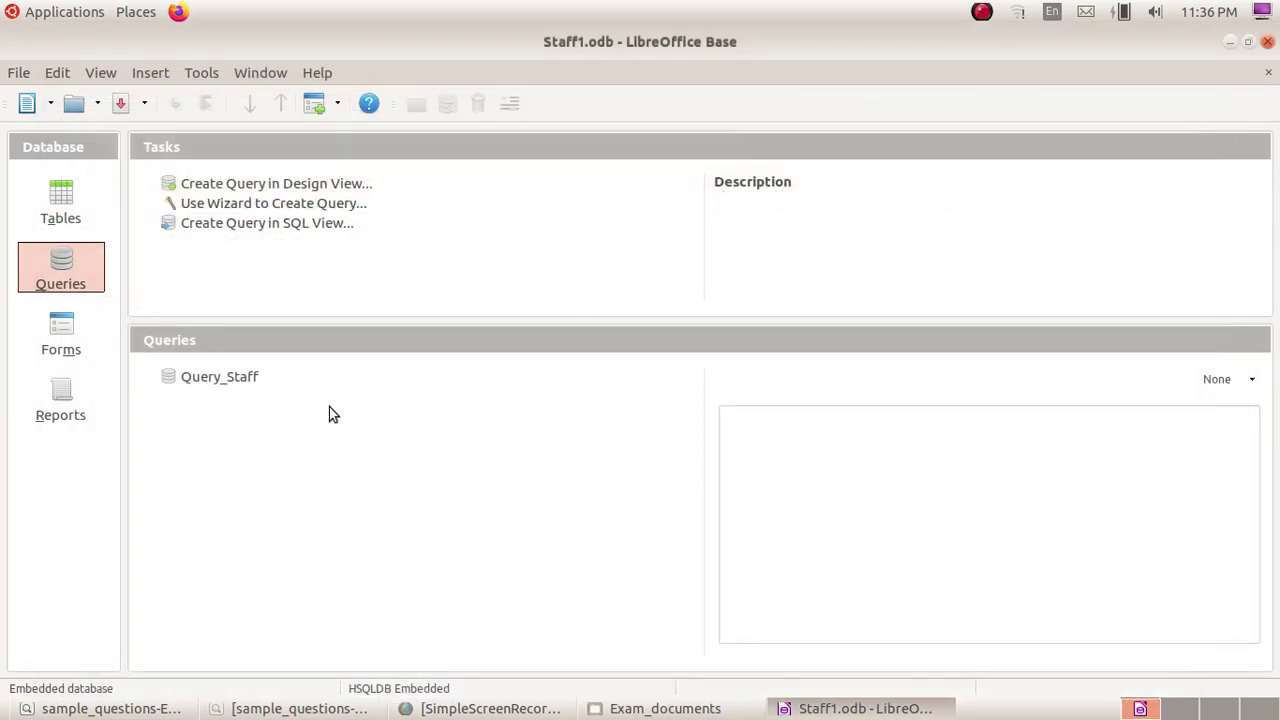
# Save a copy of the database as 20022_2 in the Exam10 folder of the home directory
pyautogui.click(238, 377)
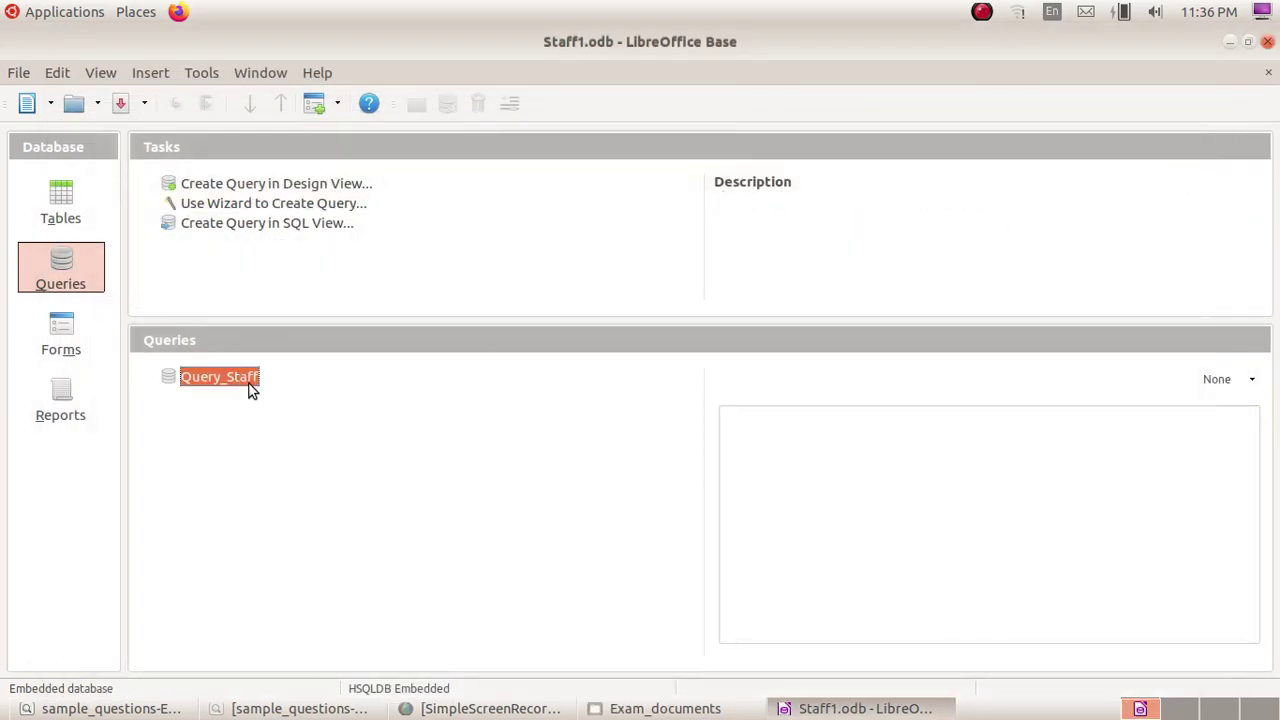
pyautogui.click(18, 74)
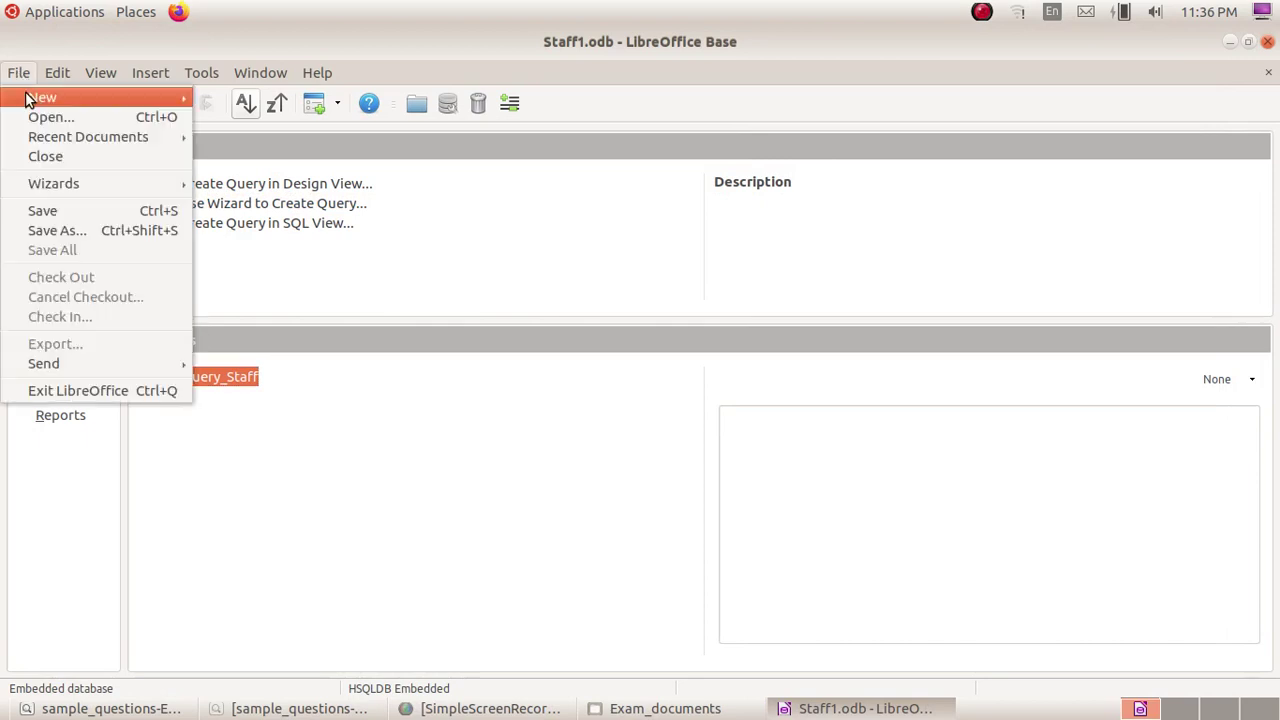
pyautogui.click(96, 230)
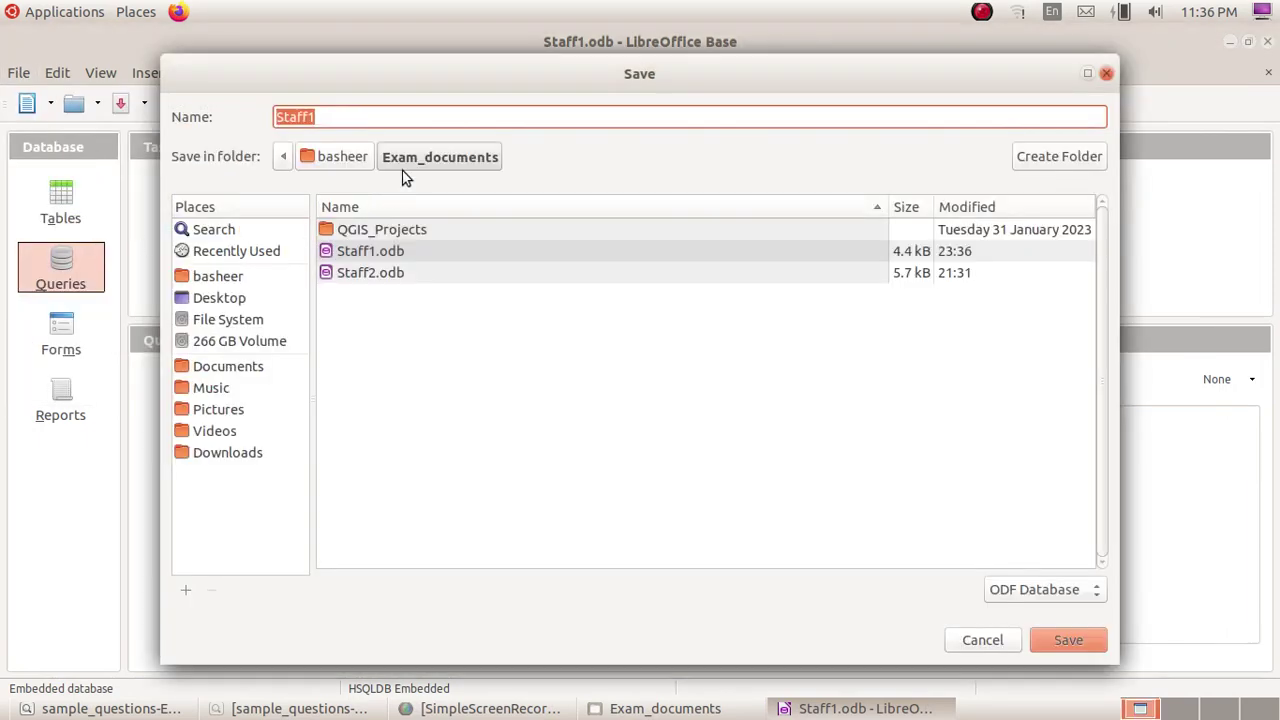
pyautogui.write('2')
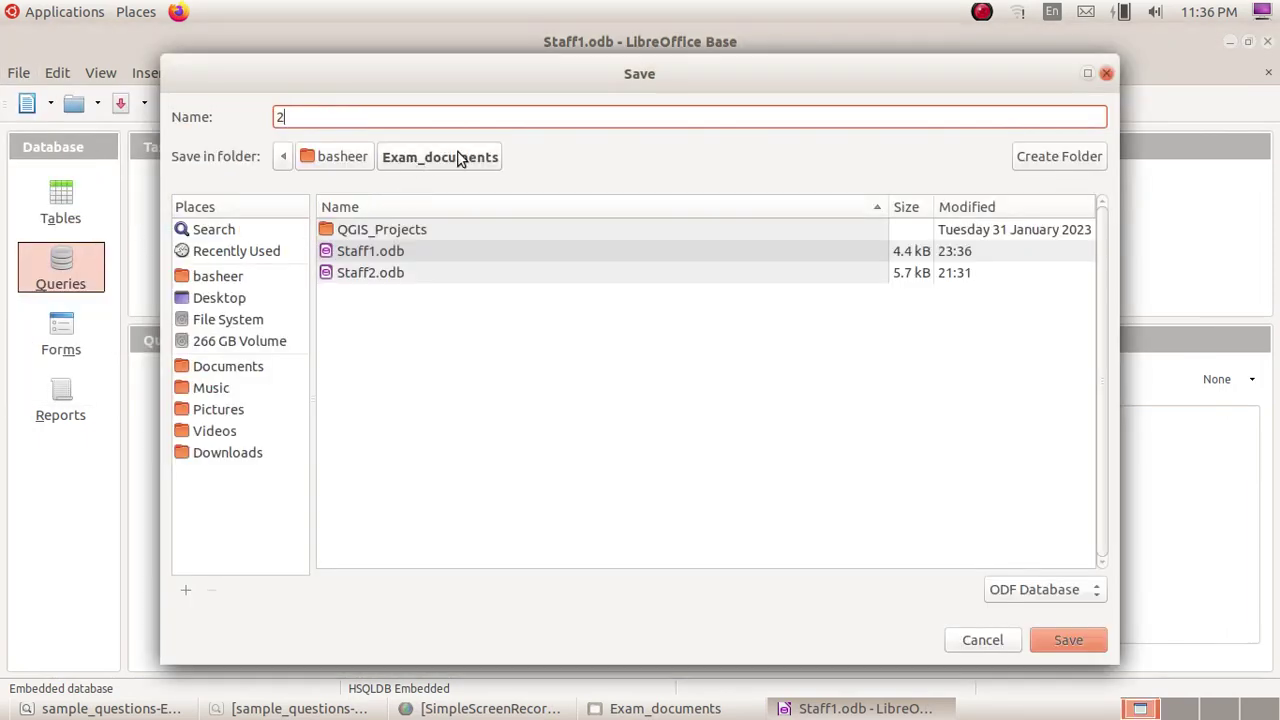
pyautogui.write('0022_2')
pyautogui.click(255, 283)
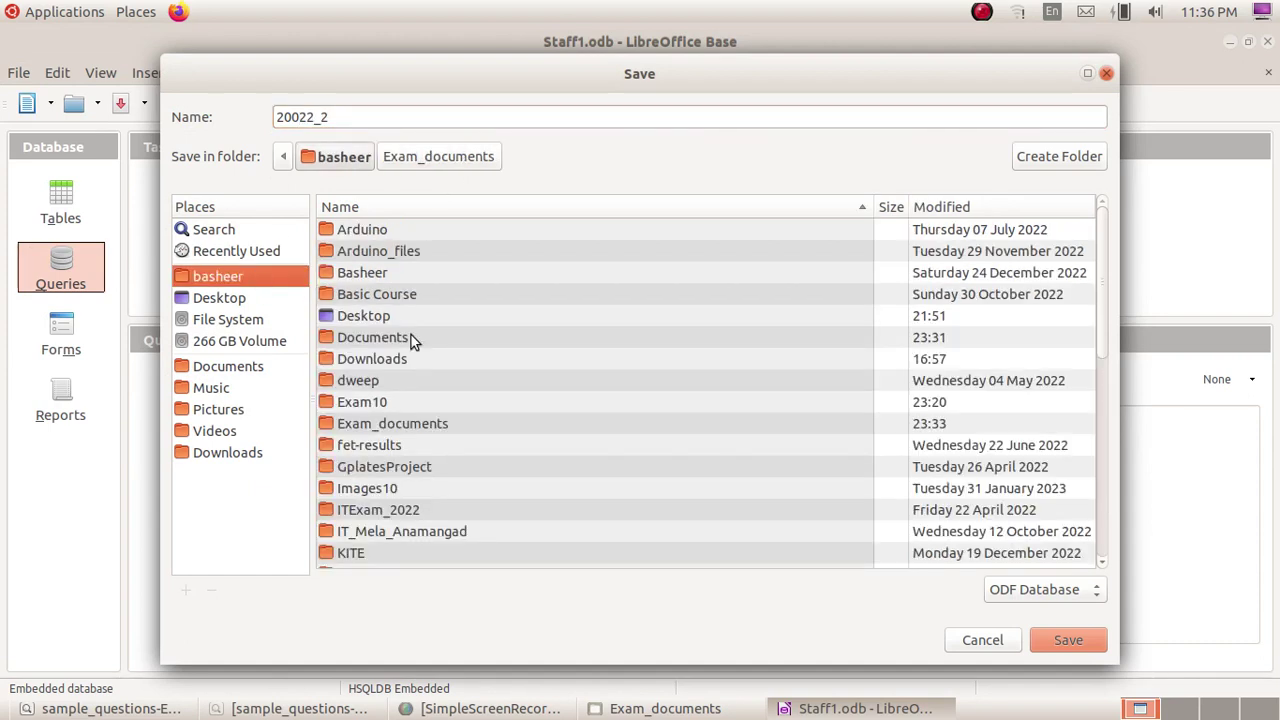
pyautogui.doubleClick(401, 404)
pyautogui.click(1064, 637)
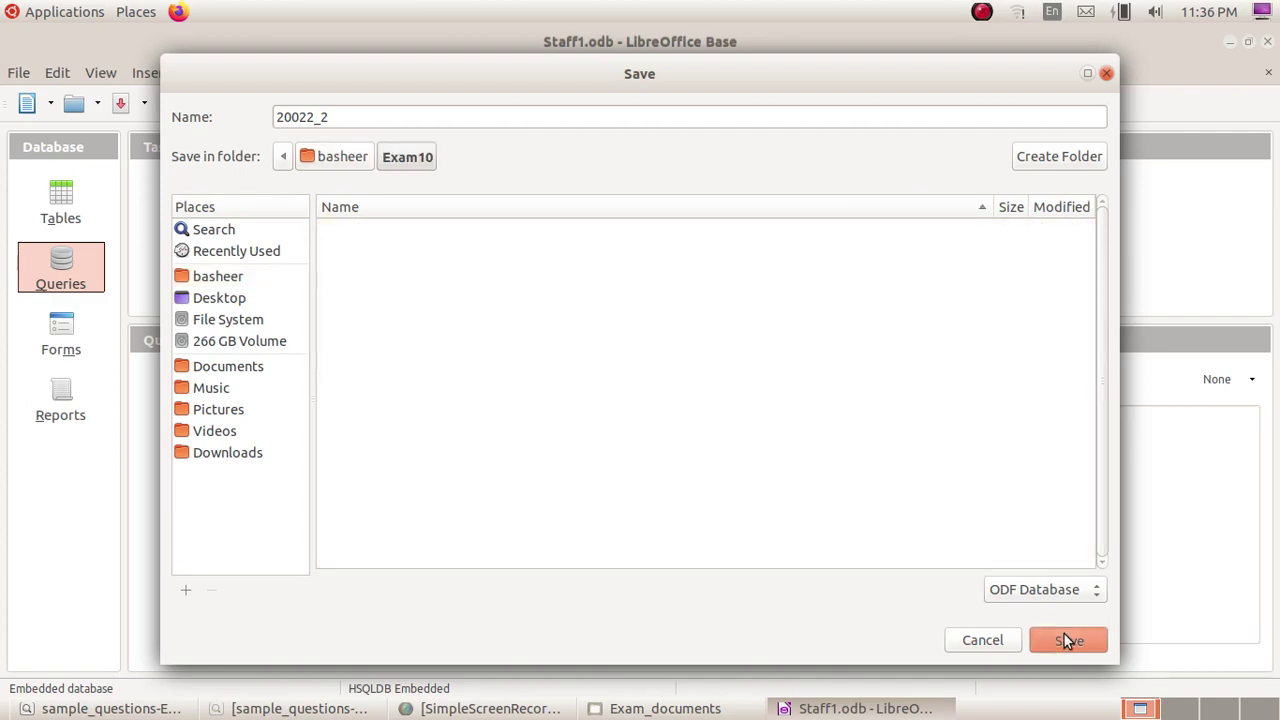
# Minimize the open windows and locate the saved 20022_2.odb file in the home directory's Exam10 folder
pyautogui.click(1229, 42)
pyautogui.click(1231, 44)
pyautogui.click(1231, 44)
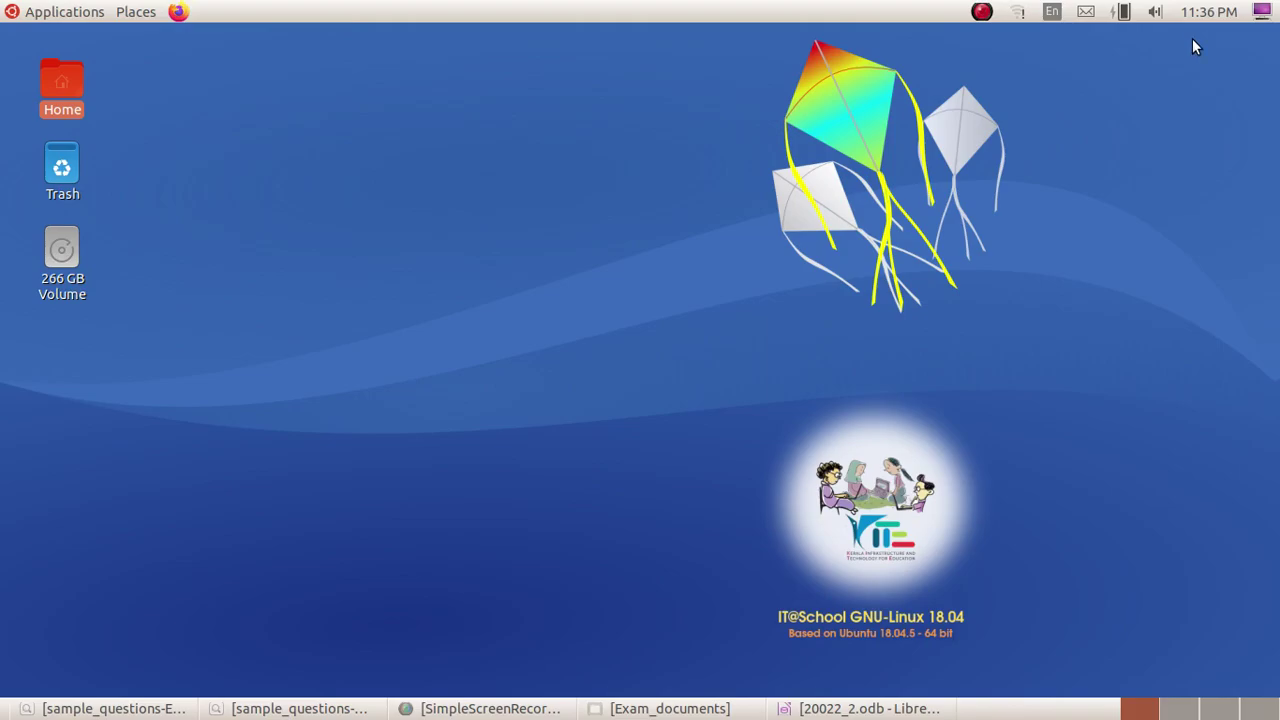
pyautogui.doubleClick(80, 82)
pyautogui.doubleClick(928, 100)
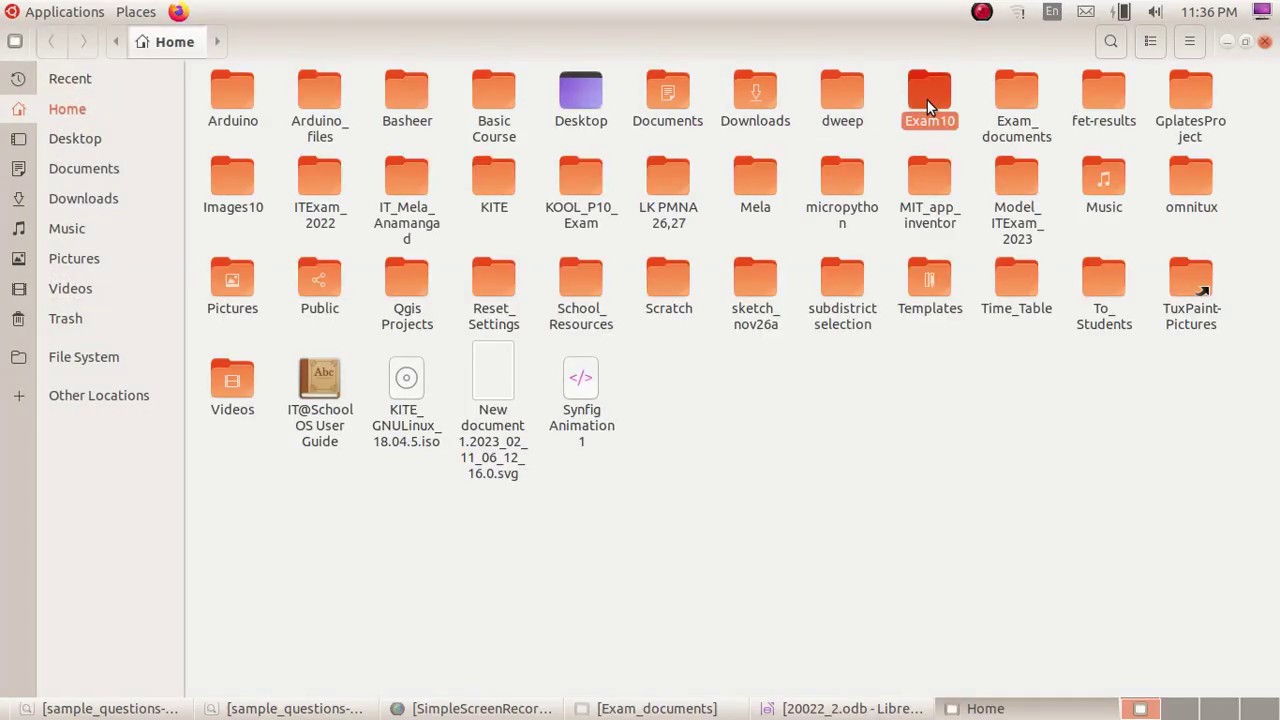
pyautogui.click(1100, 145)
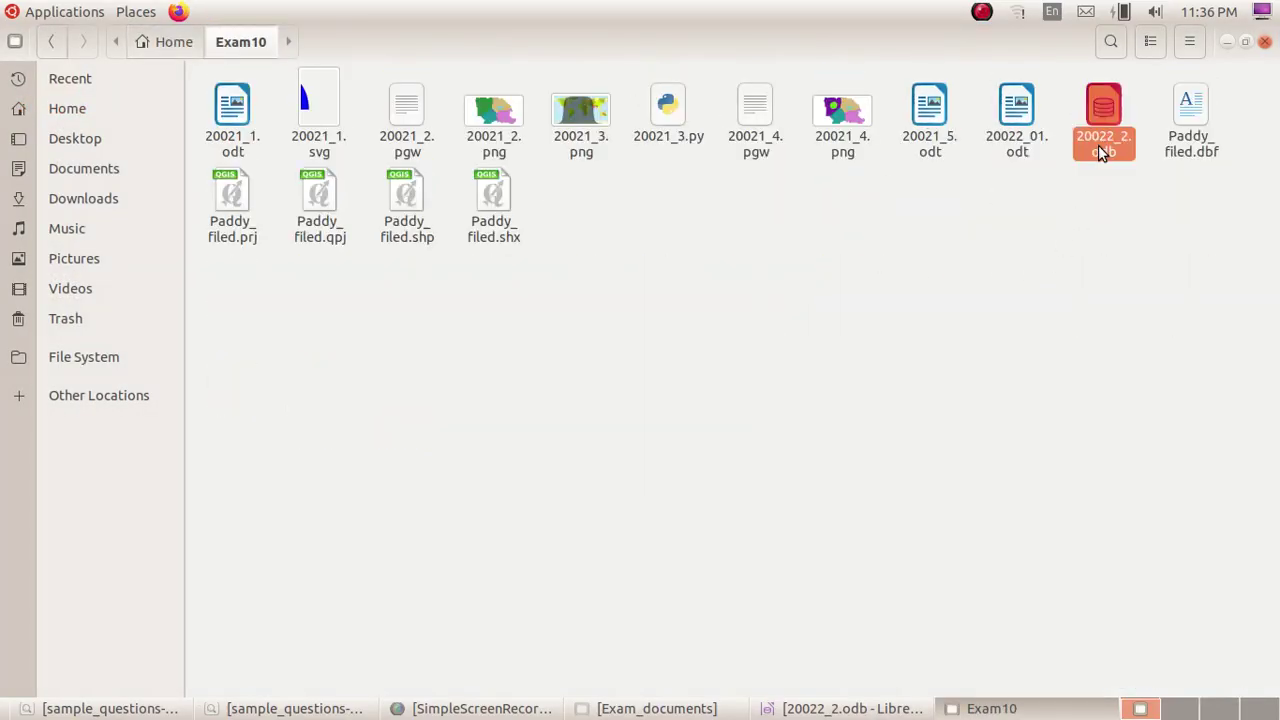